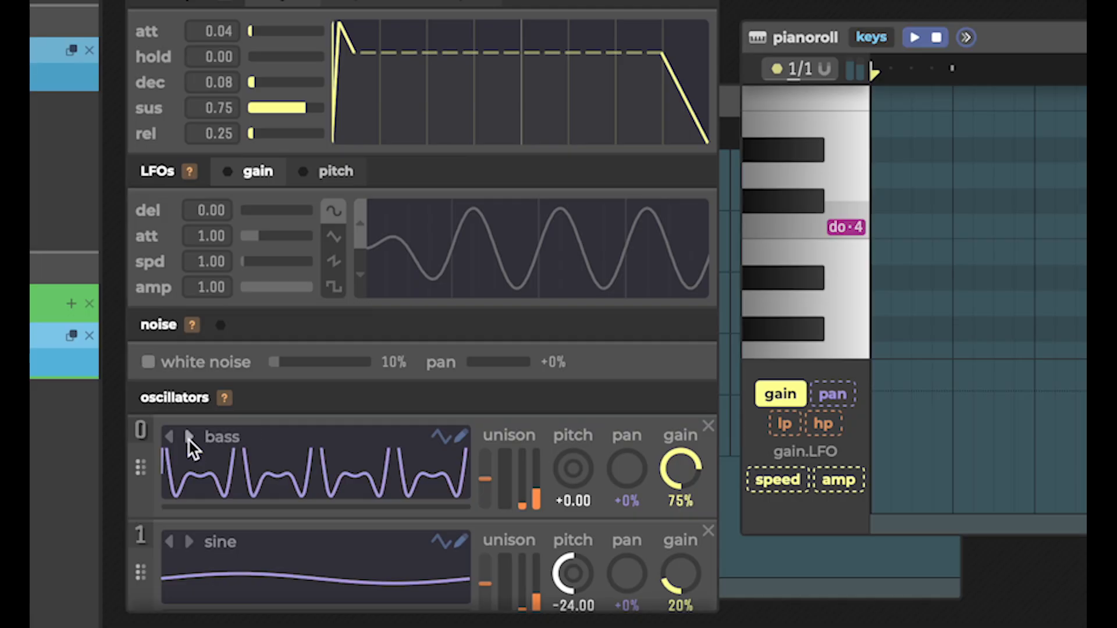
Change oscillator 0's waveform on the keys synth to sine.
left_click_drag(843, 345, 836, 321)
left_click(180, 438)
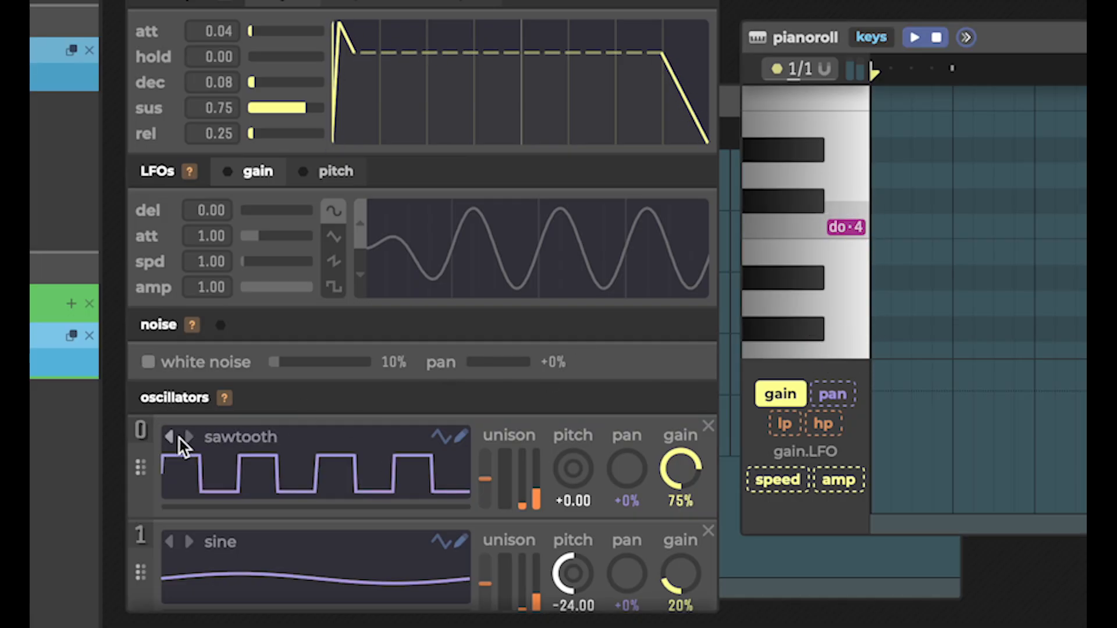
left_click(179, 438)
left_click(179, 437)
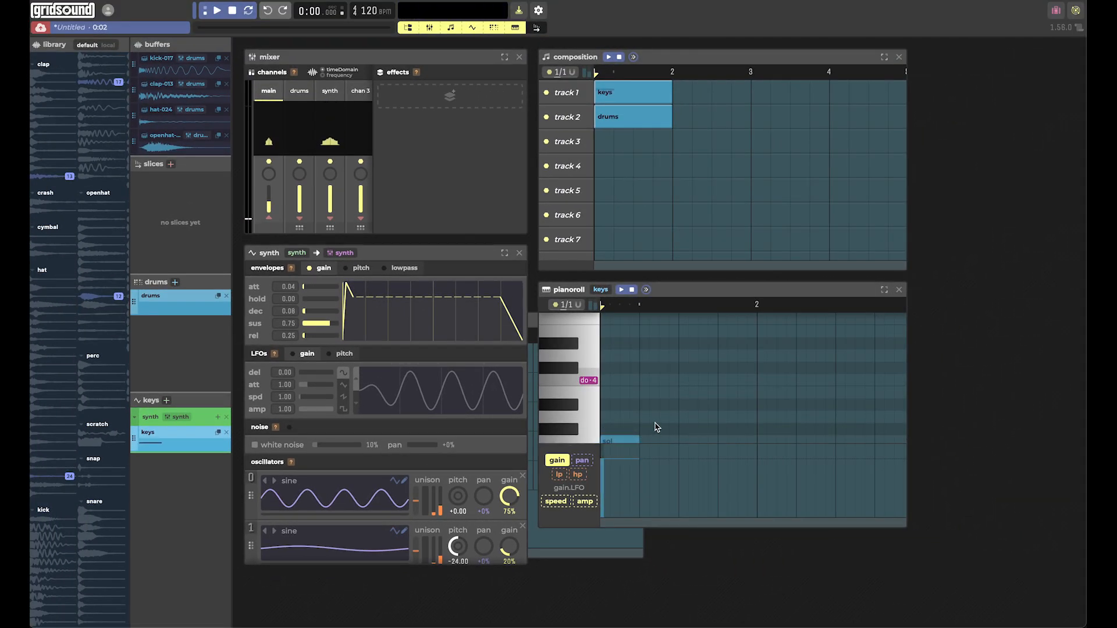
Draw a si and a do note in bar 1, and add mi notes above the do notes just before and at bar 5.
left_click(645, 395)
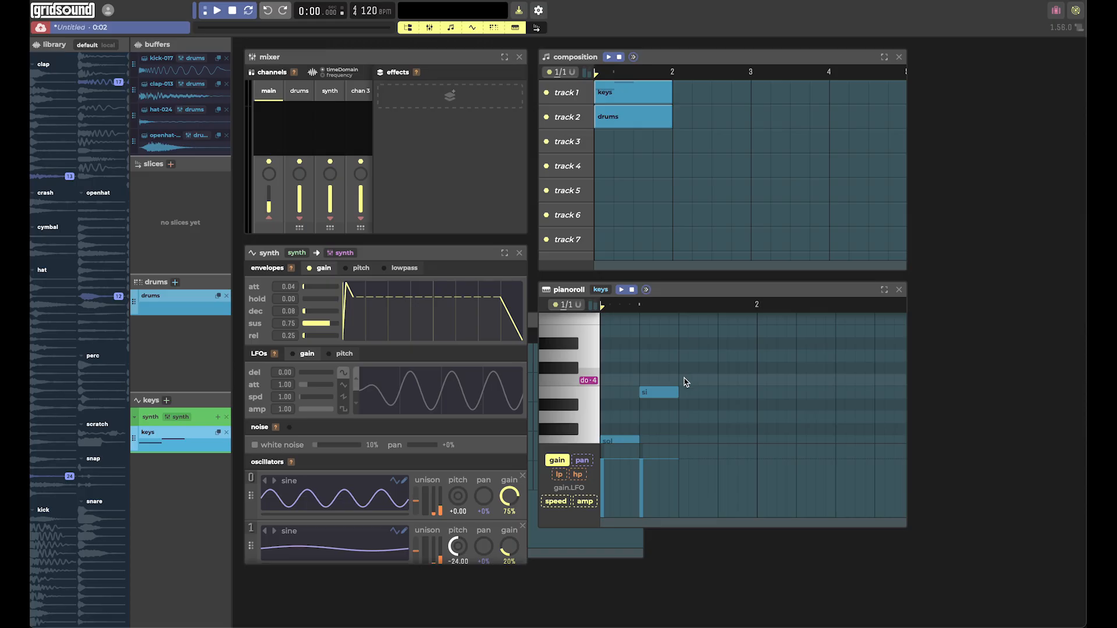
left_click(687, 382)
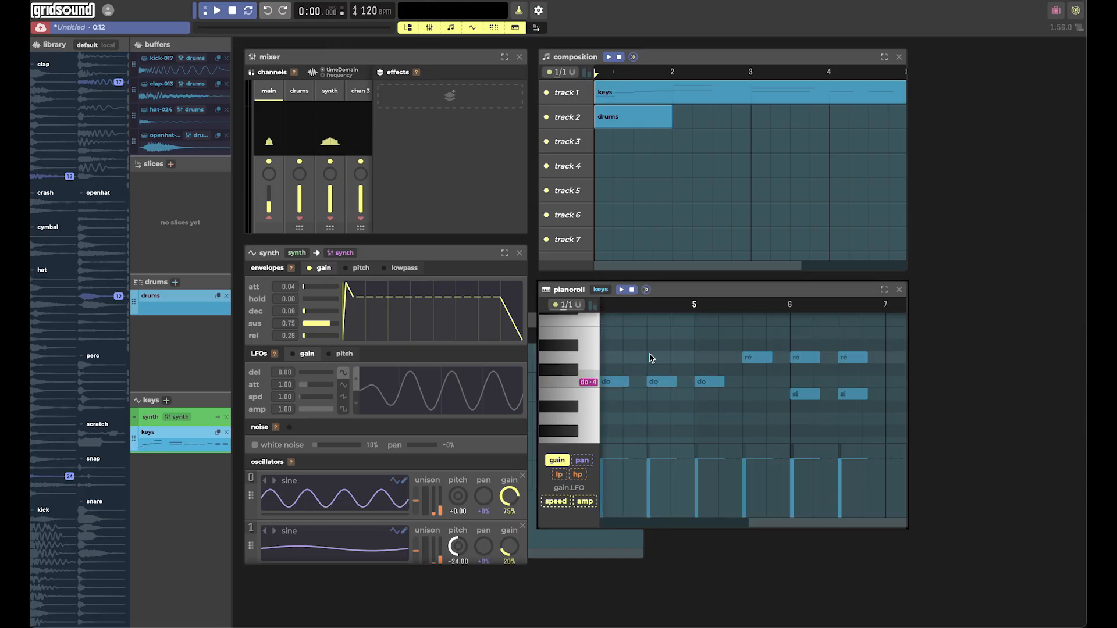
left_click(651, 346)
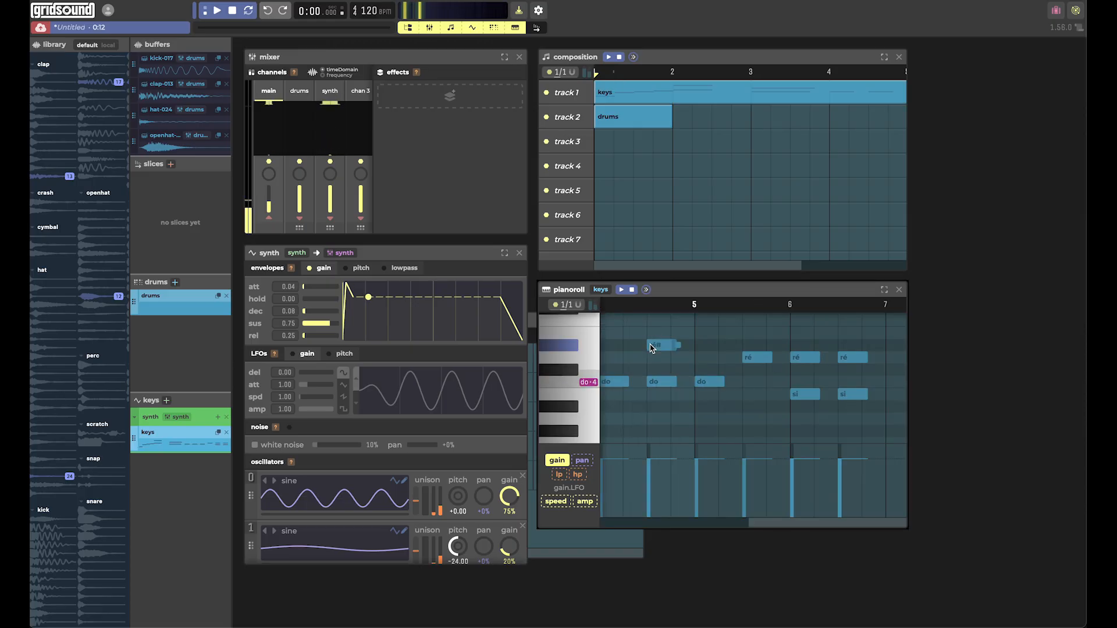
left_click_drag(654, 348, 656, 335)
left_click(701, 333)
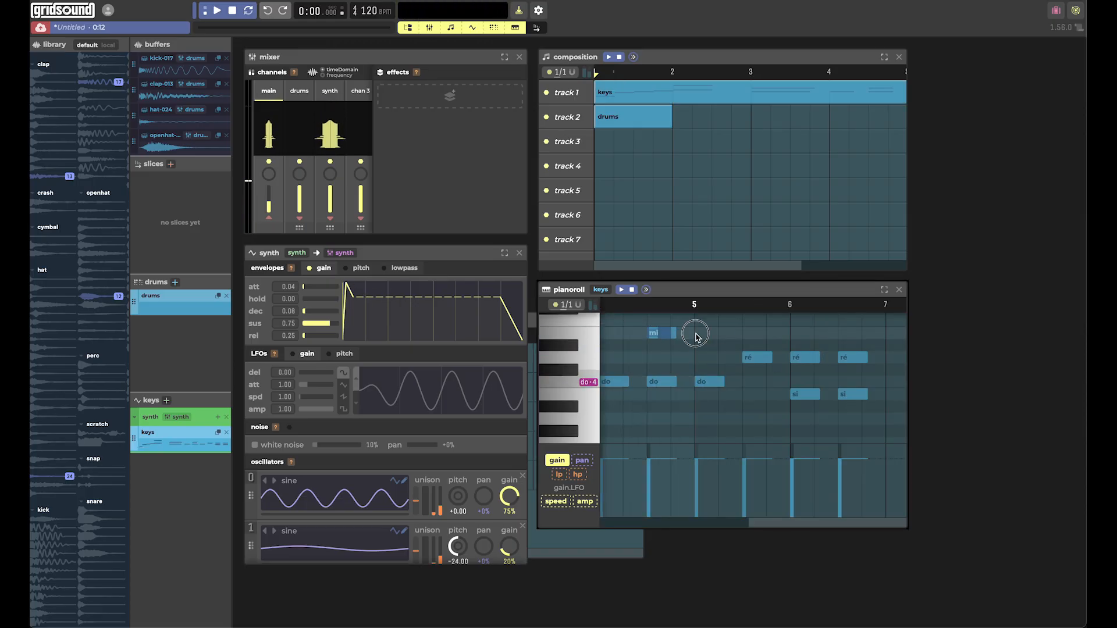
Add three sol notes above the last three ré notes in the keys pattern, from mid-bar 5 through bar 6.
scroll(746, 352, "up", 2)
left_click(748, 352)
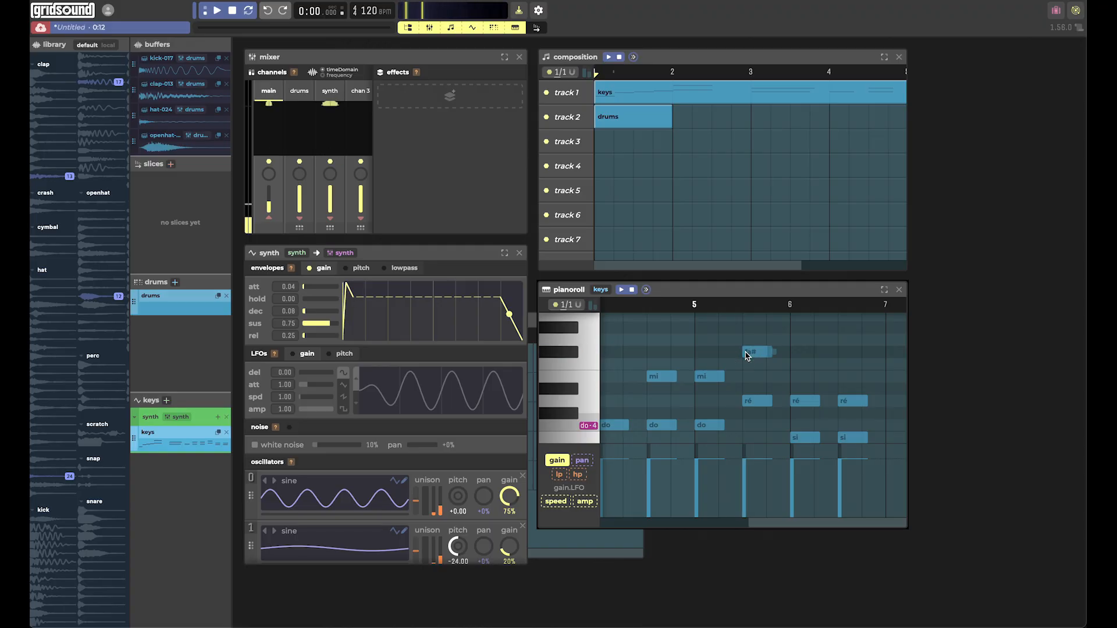
left_click_drag(748, 356, 748, 341)
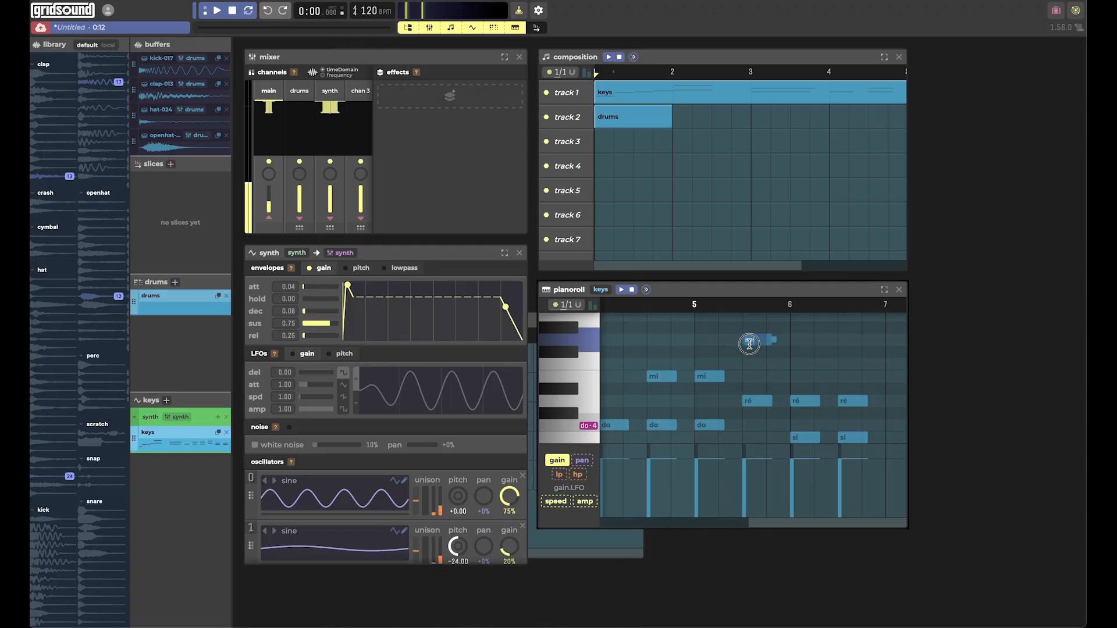
left_click(793, 339)
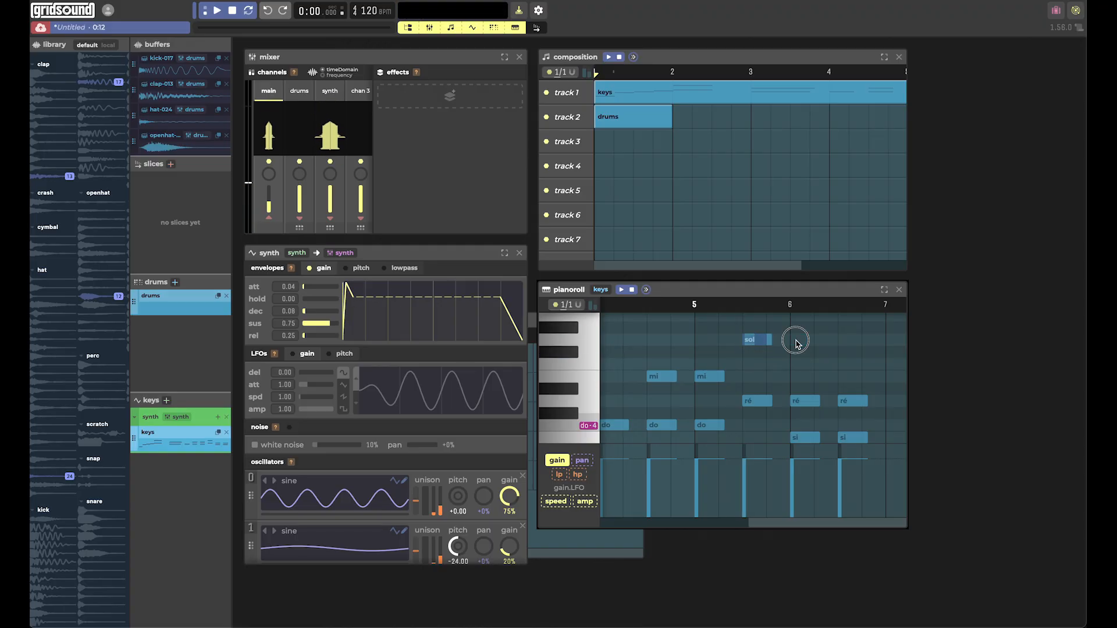
left_click(840, 342)
scroll(842, 347, "down", 4)
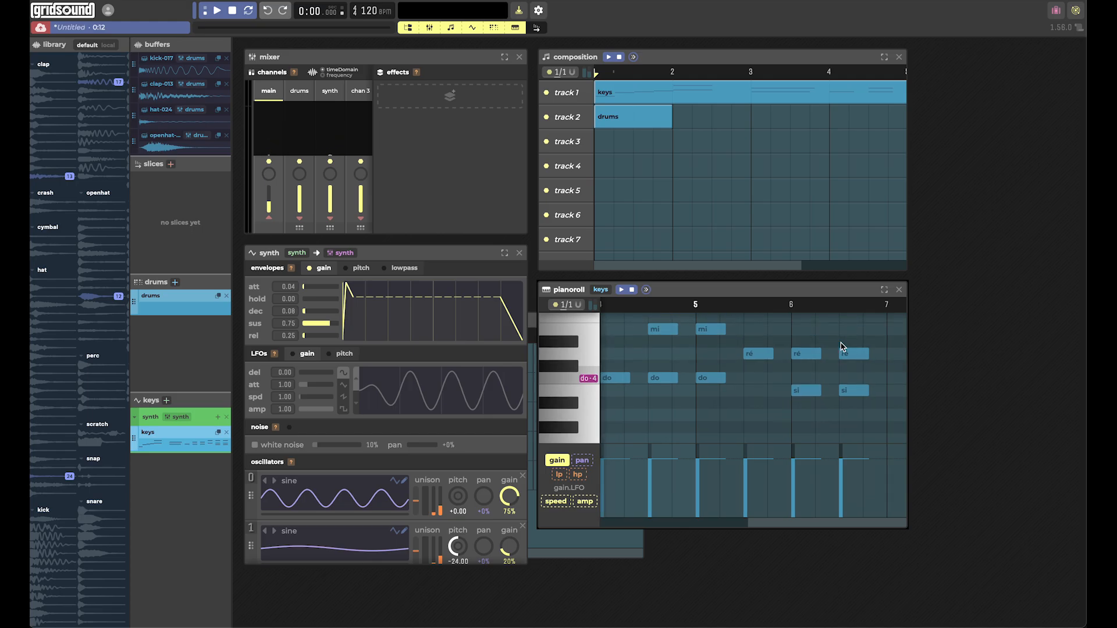
Play the keys pattern through, follow its notes up to the last chords, and stop playback.
left_click(217, 10)
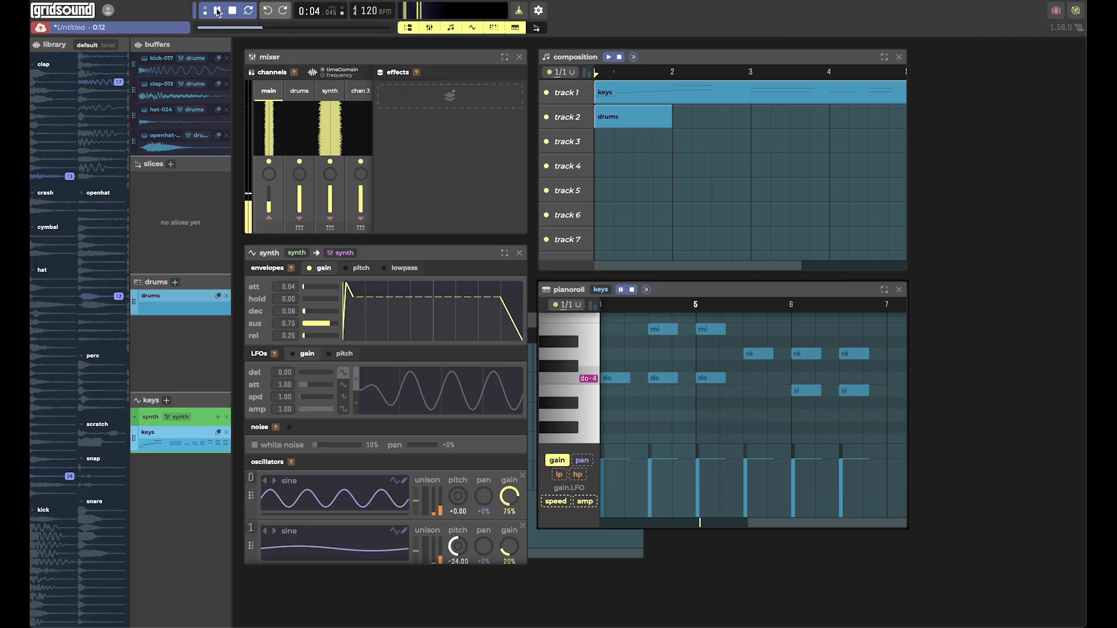
scroll(713, 368, "left", 3)
scroll(713, 367, "right", 3)
scroll(713, 368, "up", 1)
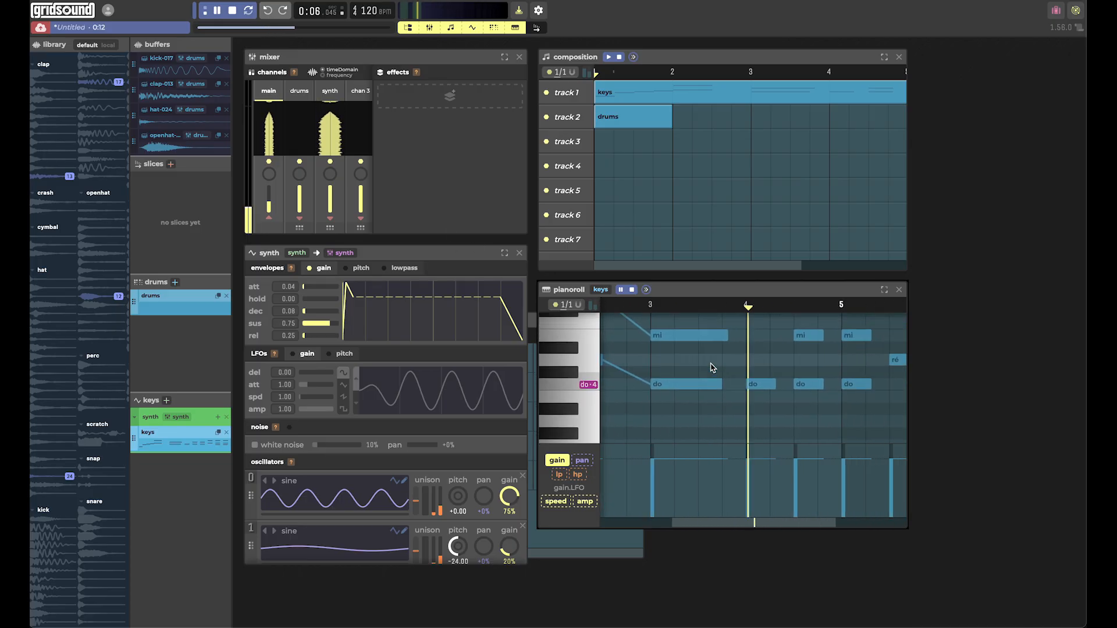
scroll(712, 367, "right", 2)
scroll(713, 367, "up", 1)
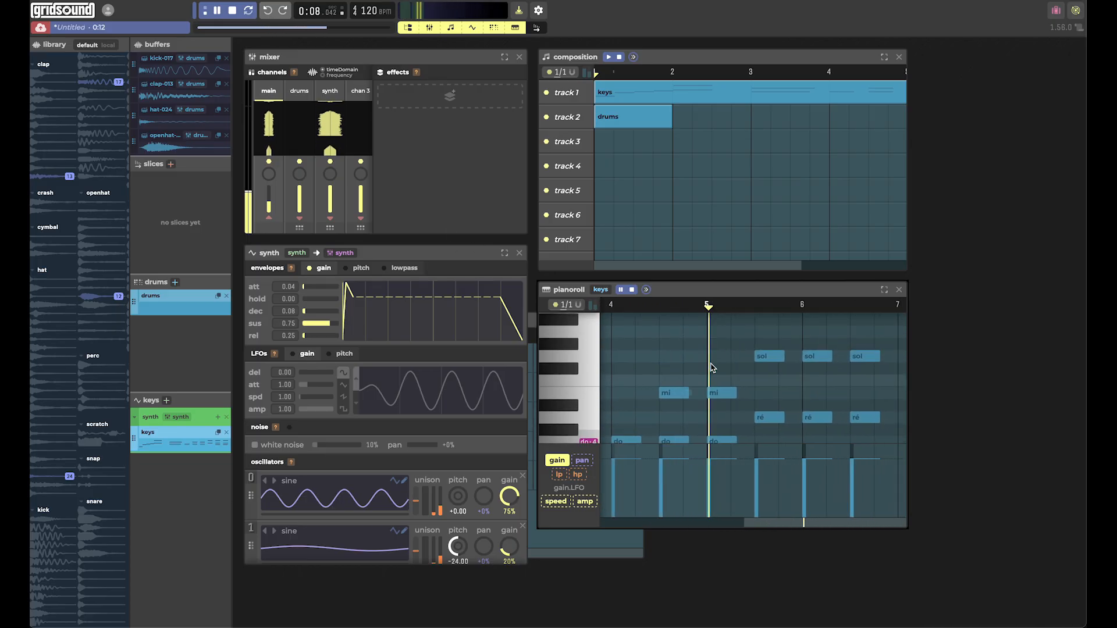
scroll(712, 367, "right", 2)
scroll(713, 367, "right", 2)
scroll(713, 367, "down", 1)
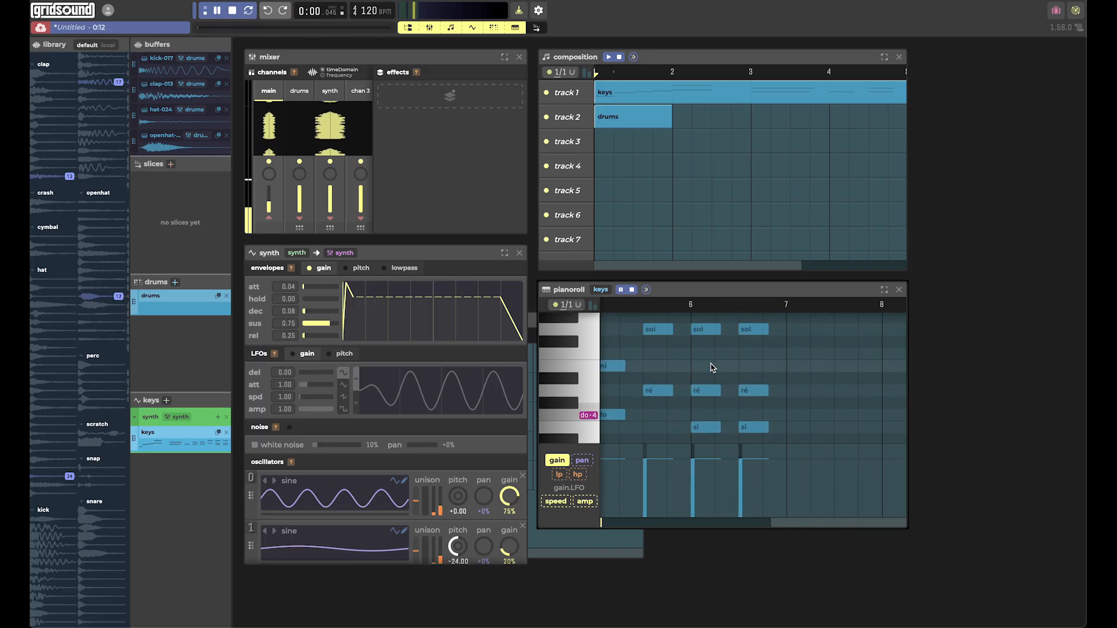
left_click(232, 11)
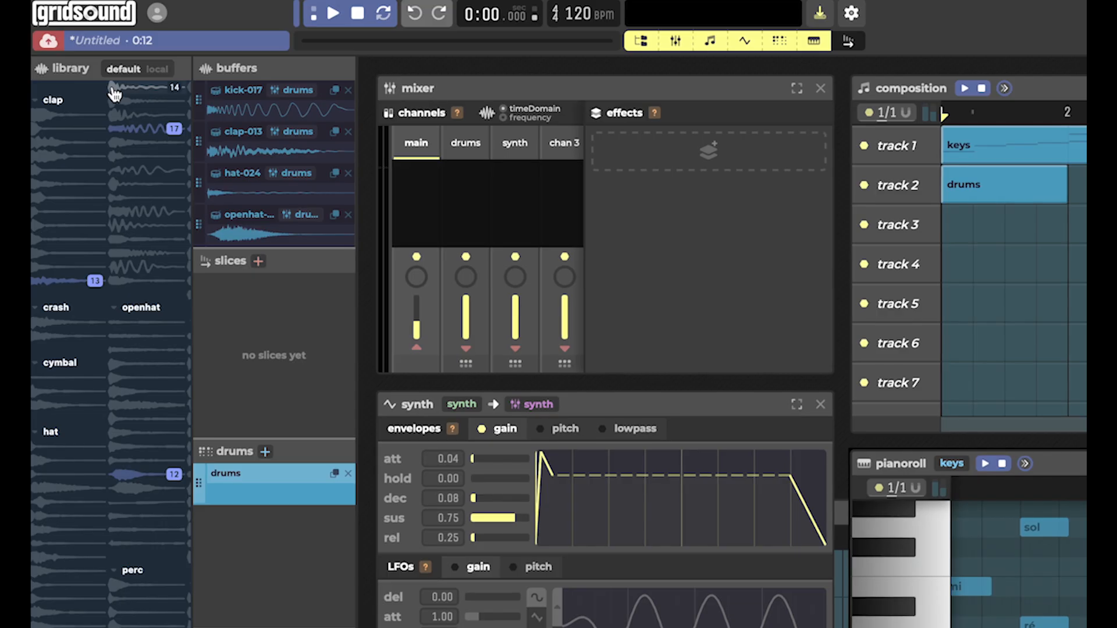
left_click(596, 239)
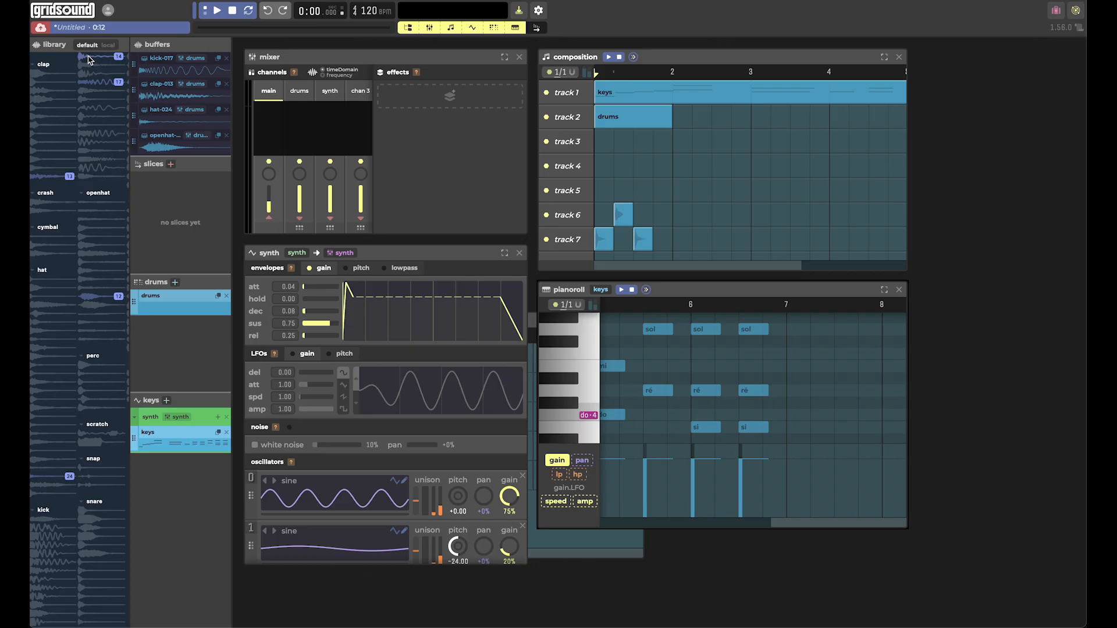
left_click(116, 86)
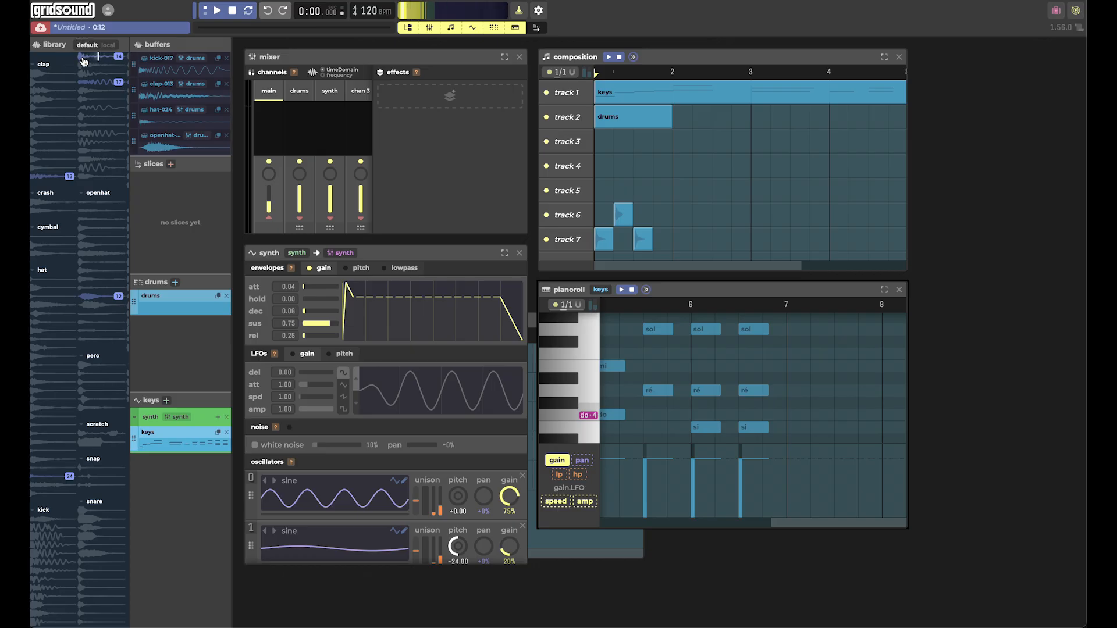
left_click(116, 87)
left_click_drag(83, 56, 602, 244)
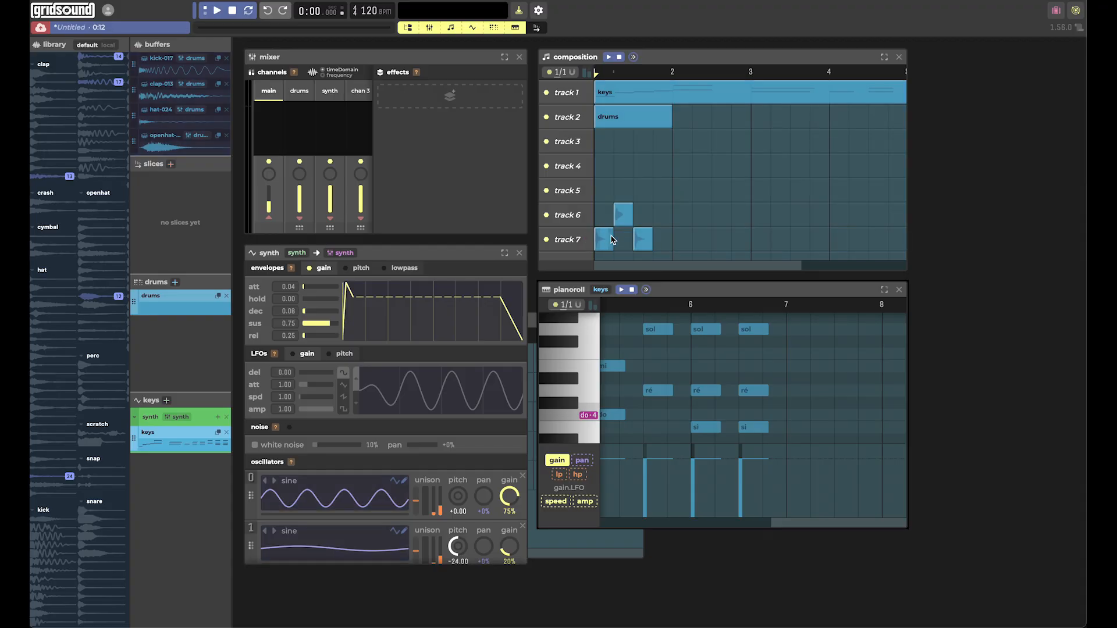
right_click(603, 238)
right_click(622, 216)
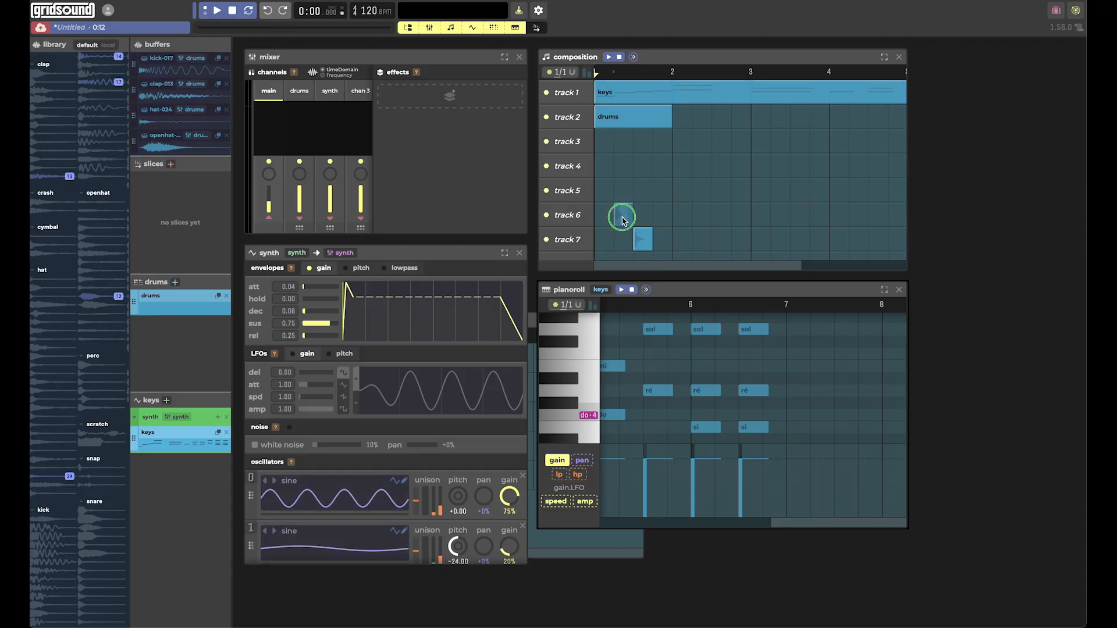
right_click(642, 244)
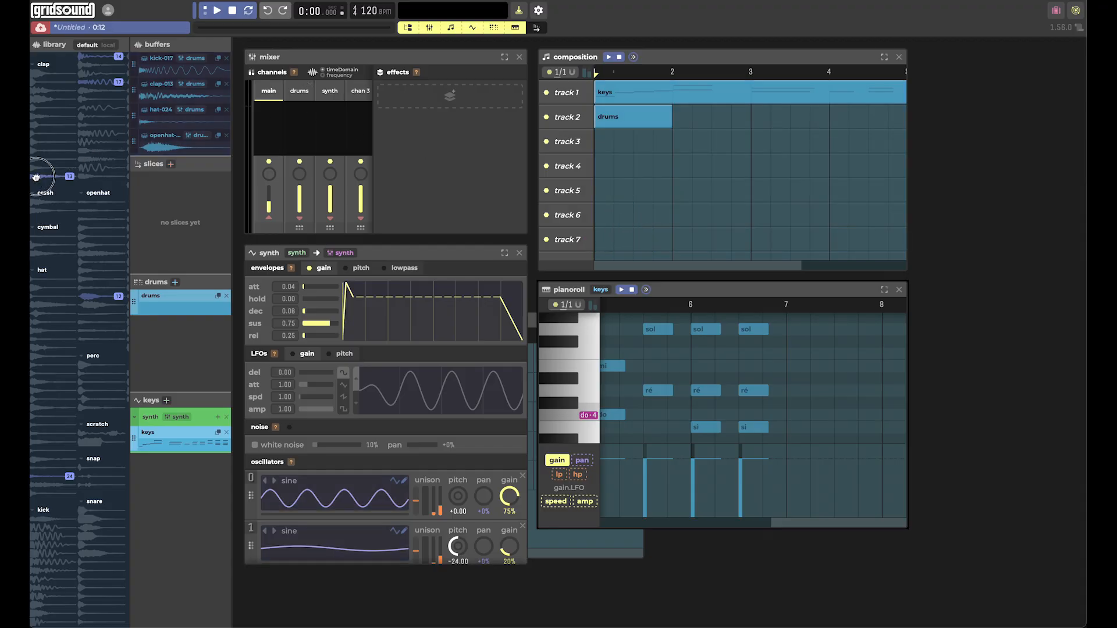
Place clap 13 on track 6 at beat 2 and kick 14 on track 7 at beat 1 of bar 1, previewing the mix.
left_click_drag(36, 177, 618, 220)
left_click(223, 13)
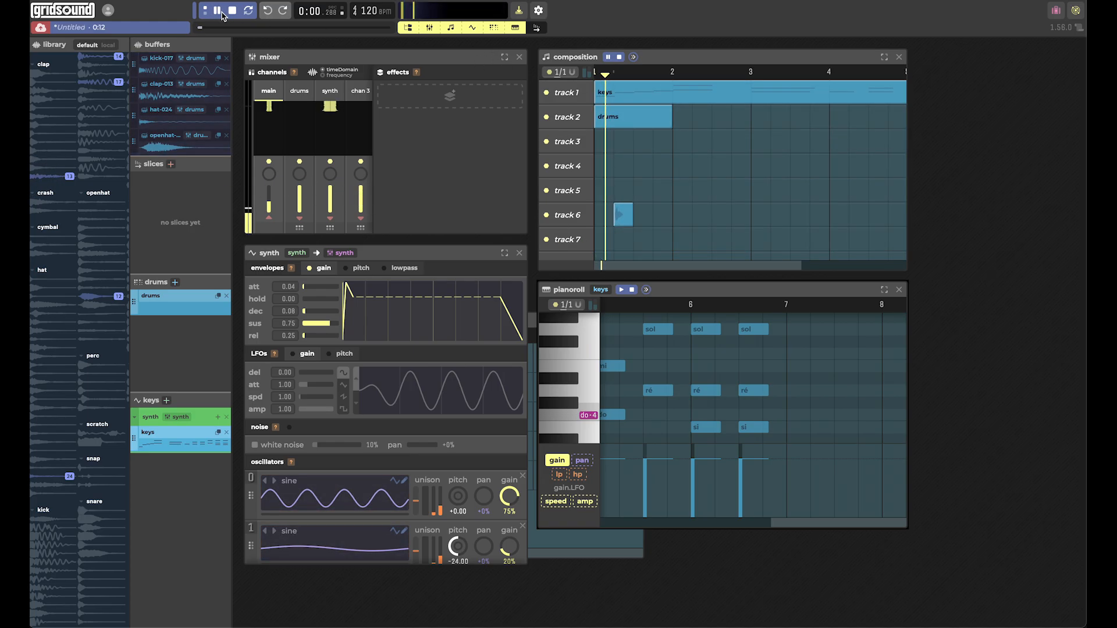
left_click(230, 13)
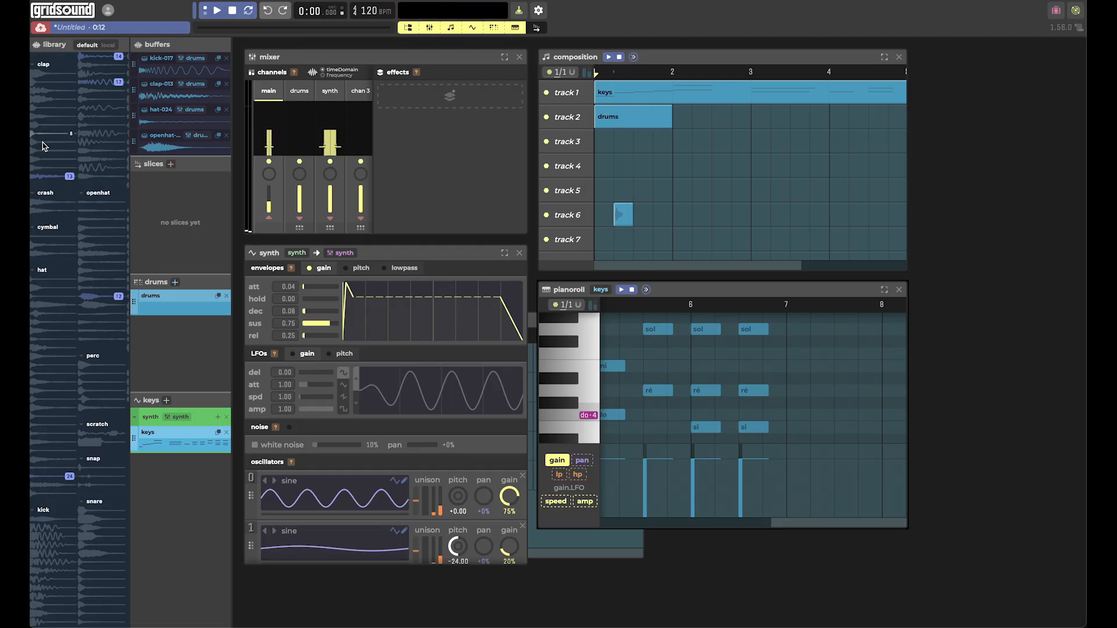
left_click_drag(81, 61, 598, 242)
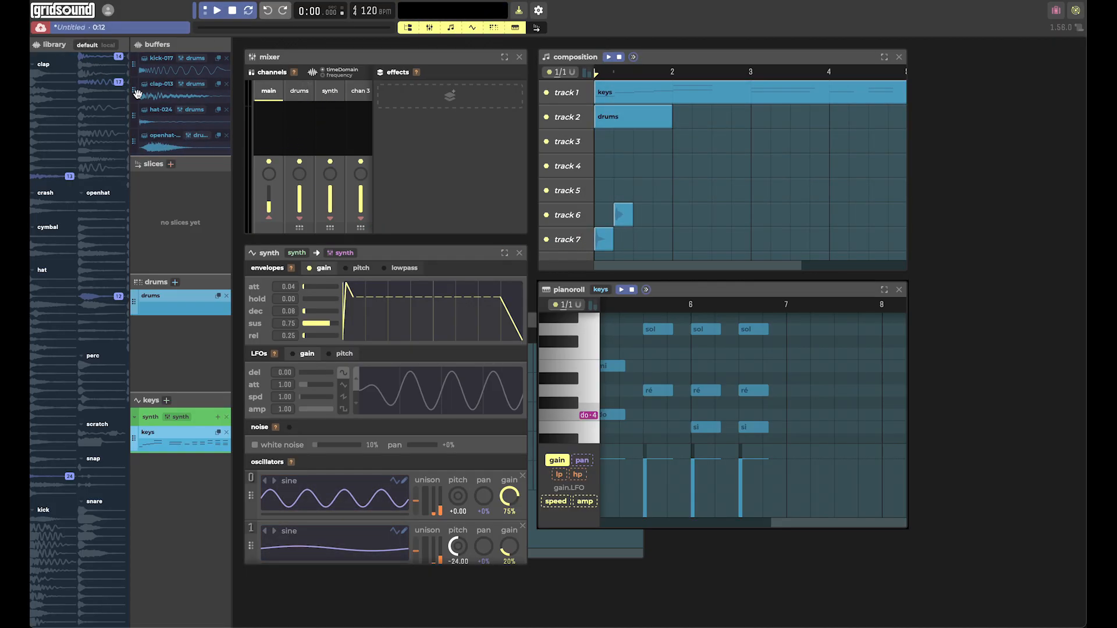
left_click(216, 11)
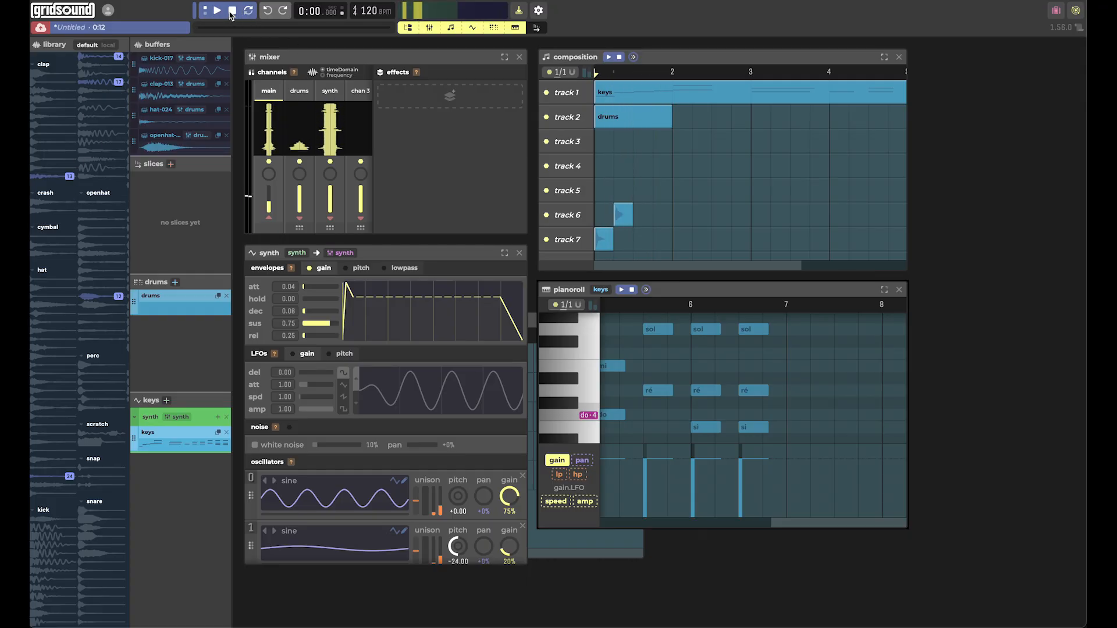
left_click(231, 11)
Continue the alternating beat with claps on track 6 and kicks on track 7, up to beat 2 of bar 2.
left_click_drag(49, 177, 656, 216)
left_click_drag(87, 64, 640, 238)
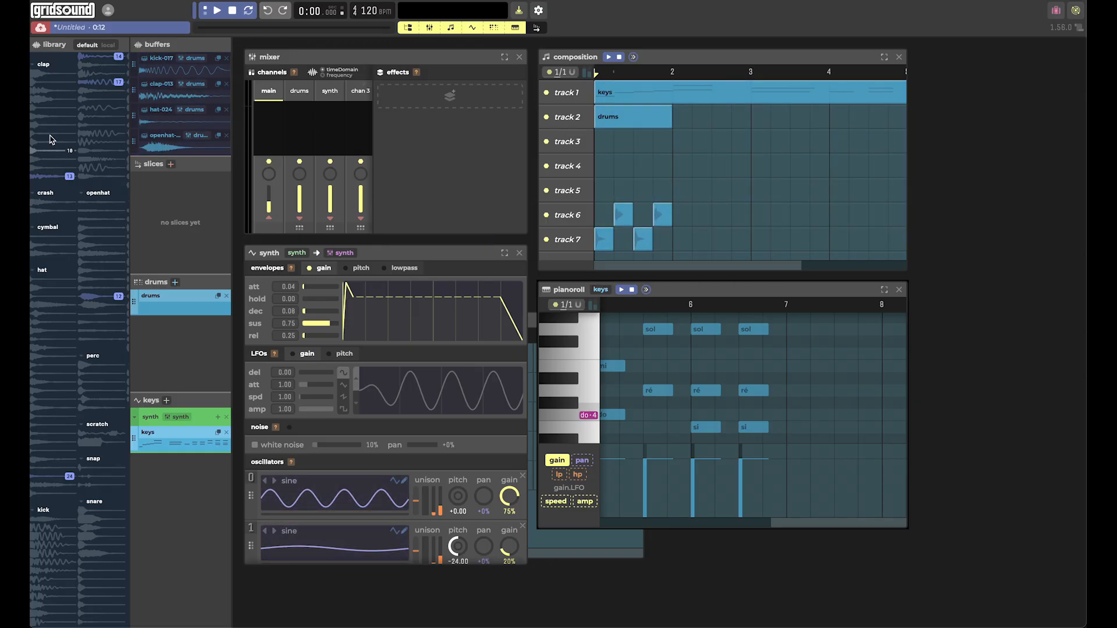
left_click_drag(86, 64, 672, 239)
left_click_drag(47, 181, 700, 214)
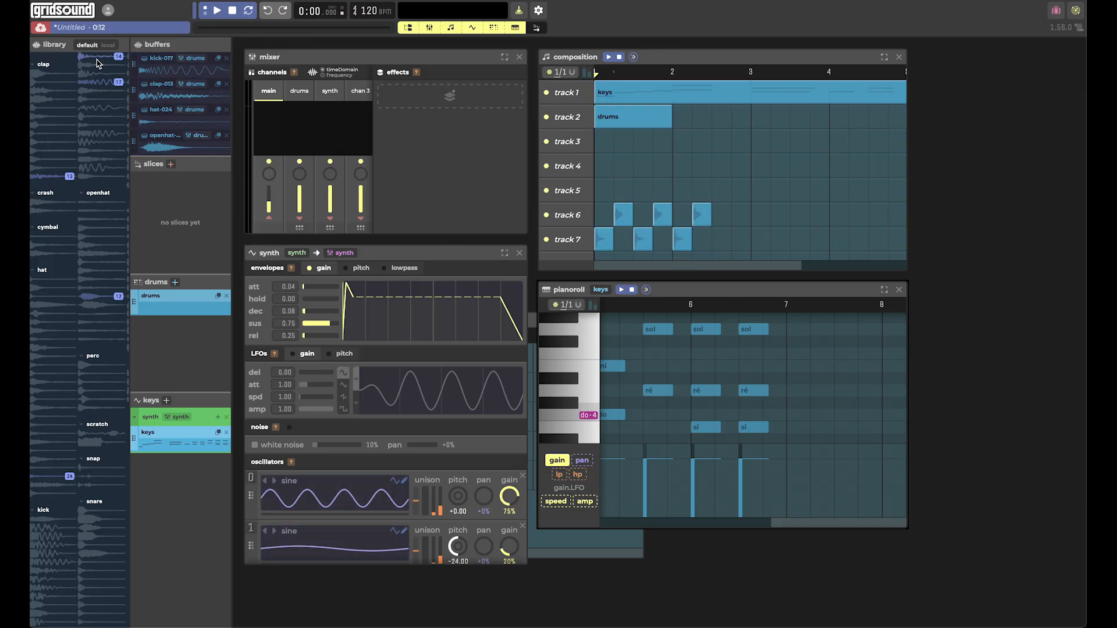
Audition the first hat samples and place hat clips on consecutive beats of track 5, up to the start of bar 4.
left_click(35, 288)
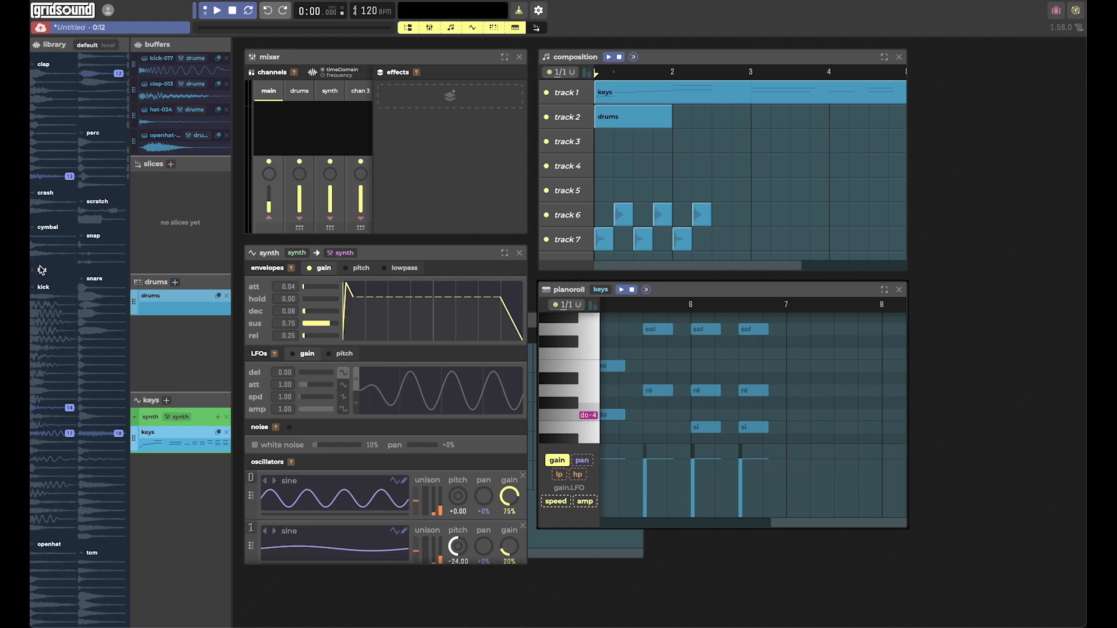
left_click(37, 277)
left_click(35, 282)
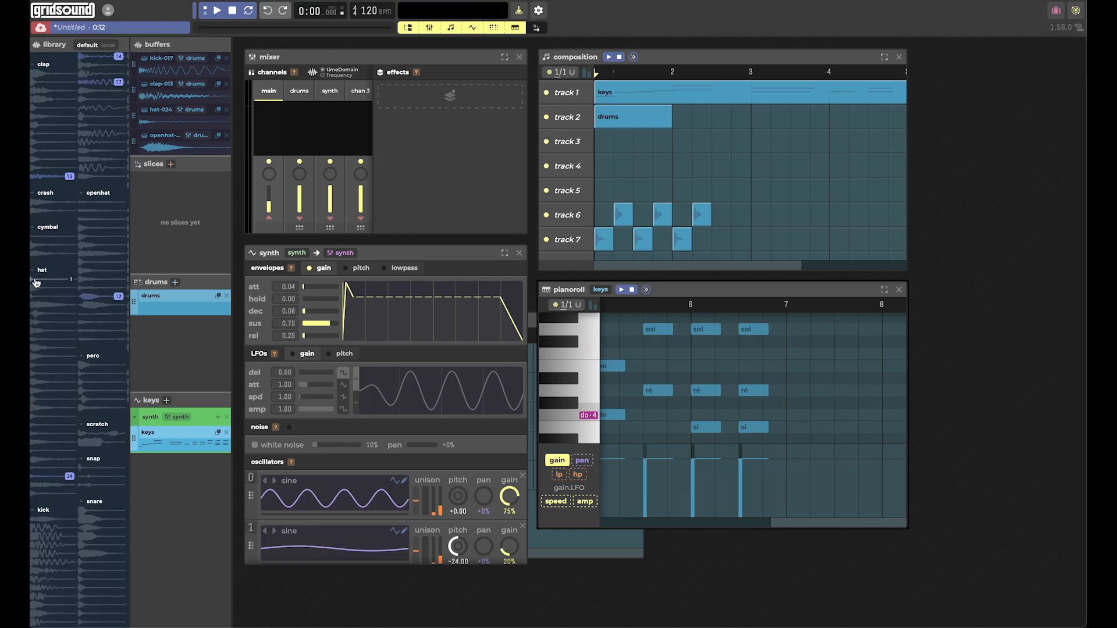
left_click_drag(36, 290, 620, 193)
left_click(621, 192)
left_click(641, 191)
left_click(661, 190)
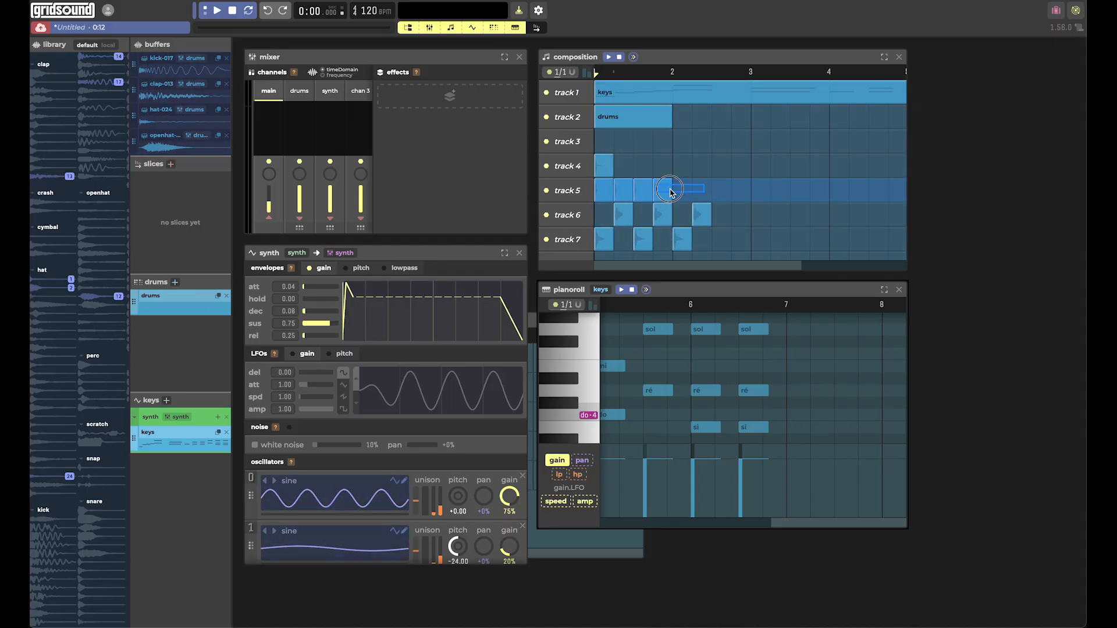
left_click(679, 191)
left_click(702, 193)
left_click(721, 194)
left_click(740, 192)
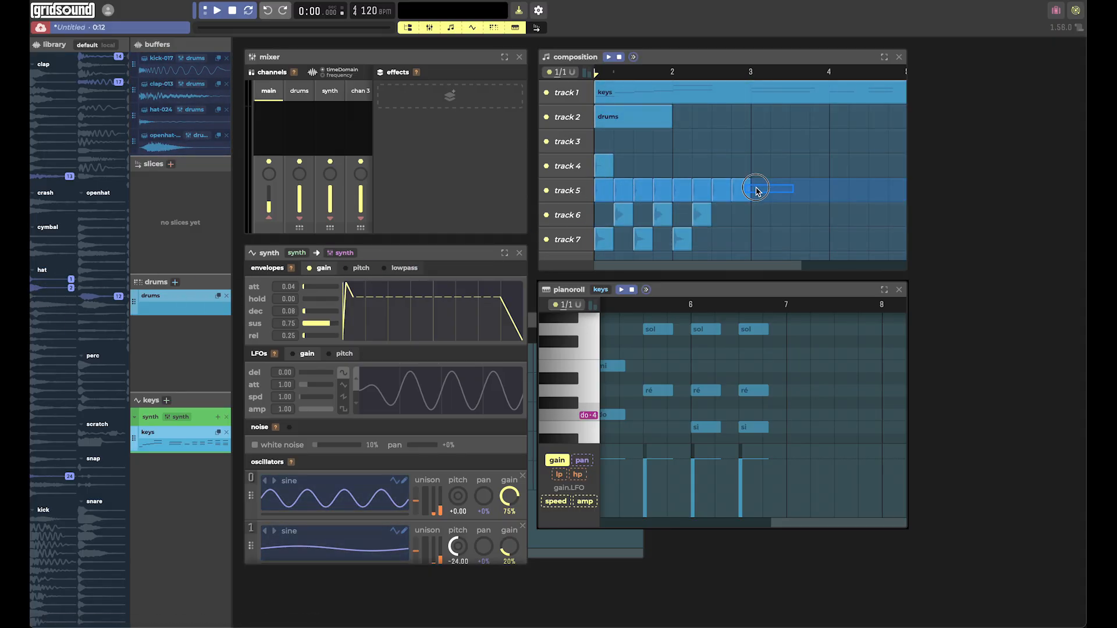
left_click(756, 198)
left_click(782, 192)
left_click(803, 192)
left_click(822, 192)
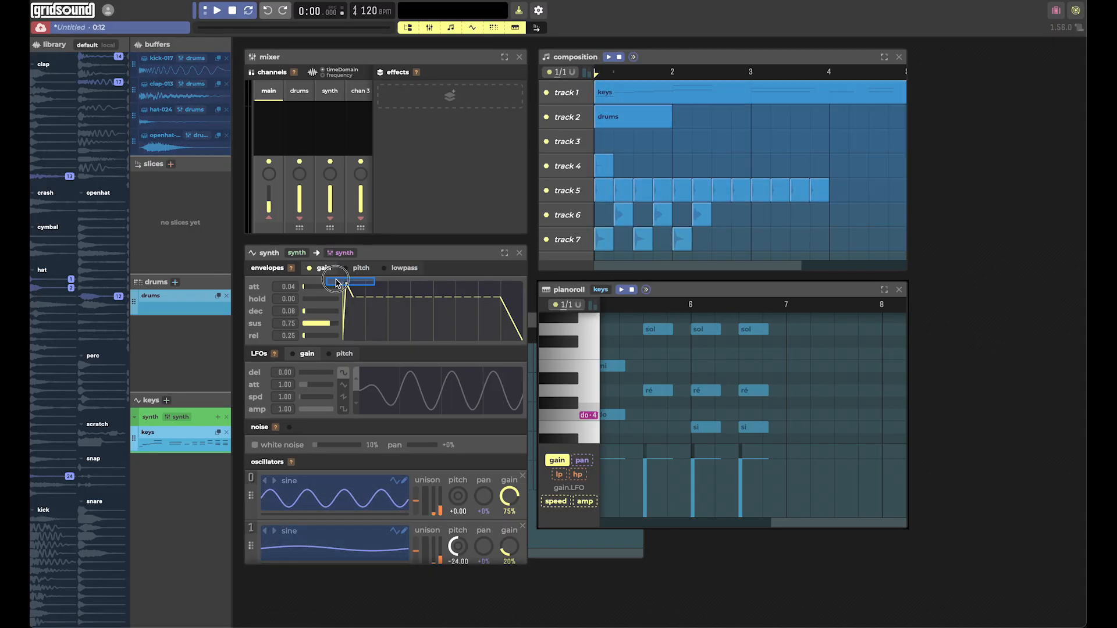
left_click(842, 192)
Fill the remaining beats of track 5 with hat clips to the end of bar 4 and delete the stray clips from track 4.
left_click_drag(602, 173, 622, 173)
left_click_drag(187, 116, 823, 189)
left_click_drag(186, 116, 780, 195)
left_click_drag(186, 116, 796, 197)
left_click_drag(187, 116, 677, 169)
right_click(677, 169)
right_click(628, 169)
Continue the kick clips on track 7 on beats 1 and 3, from beat 3 of bar 2 to the end of bar 4.
left_click_drag(188, 73, 725, 239)
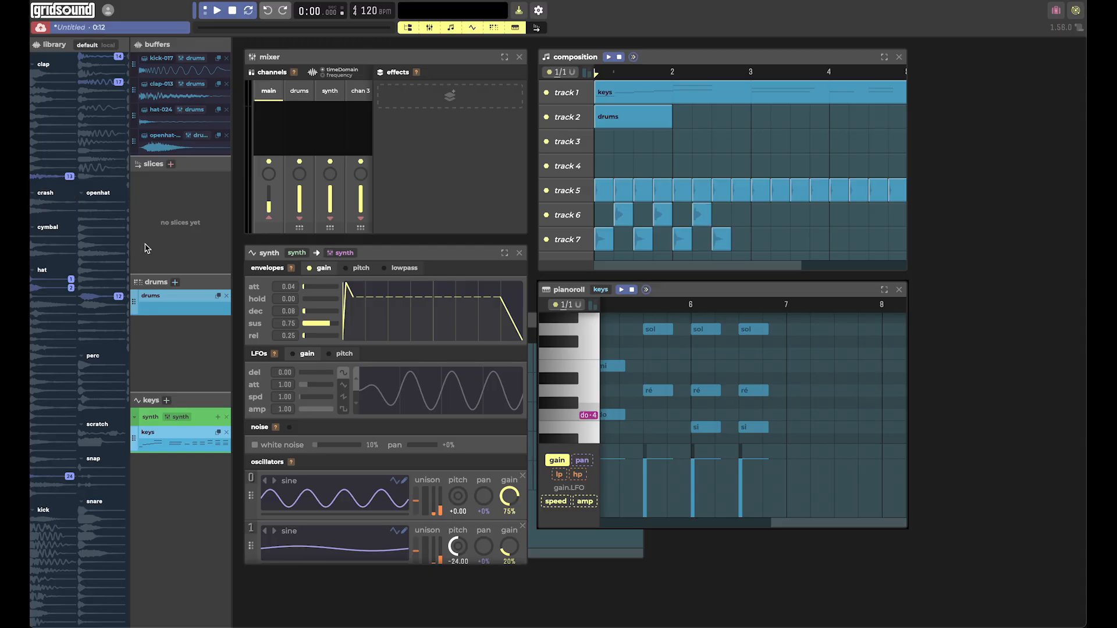
left_click(756, 240)
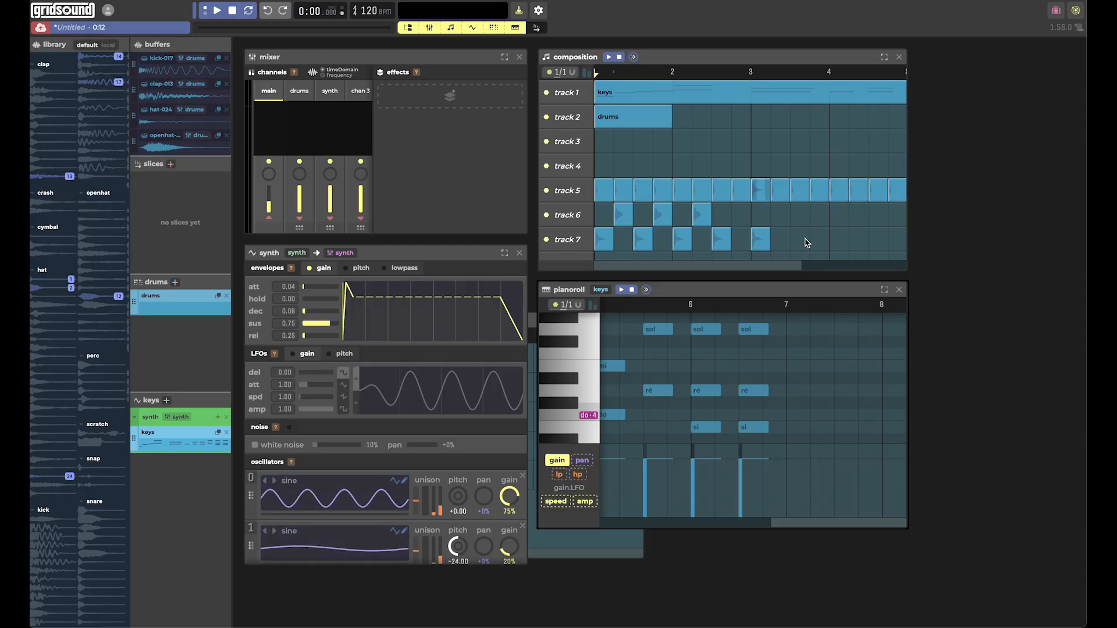
left_click_drag(99, 57, 873, 240)
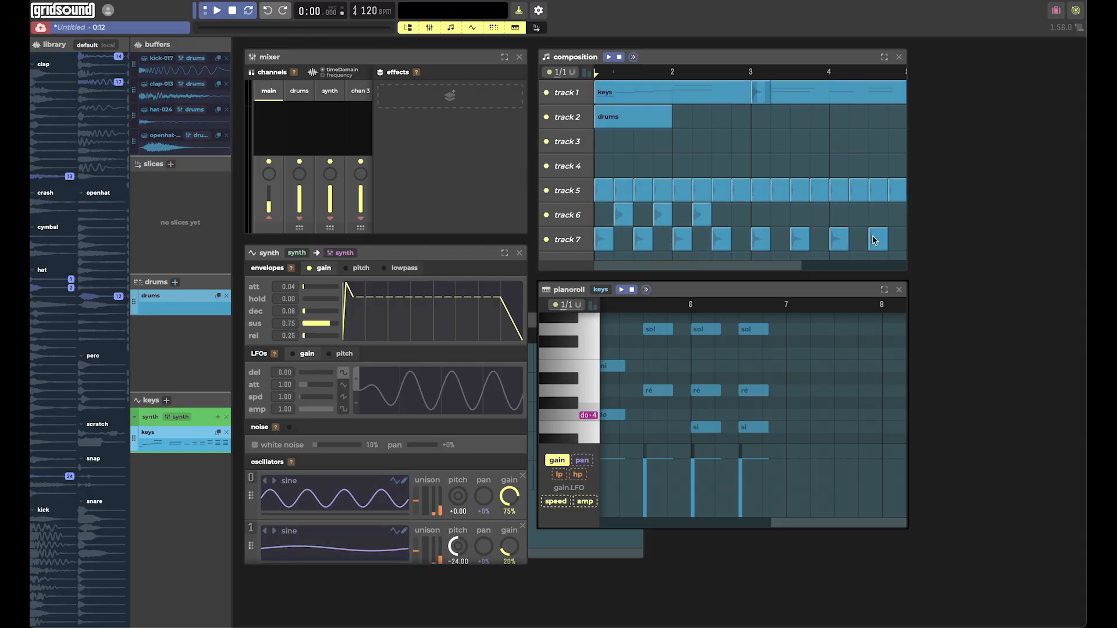
Place clap 13 on track 6 on beats 2 and 4 of bars 3 and 4.
left_click_drag(37, 176, 781, 214)
left_click_drag(42, 176, 819, 213)
left_click_drag(40, 176, 858, 218)
left_click_drag(40, 176, 897, 215)
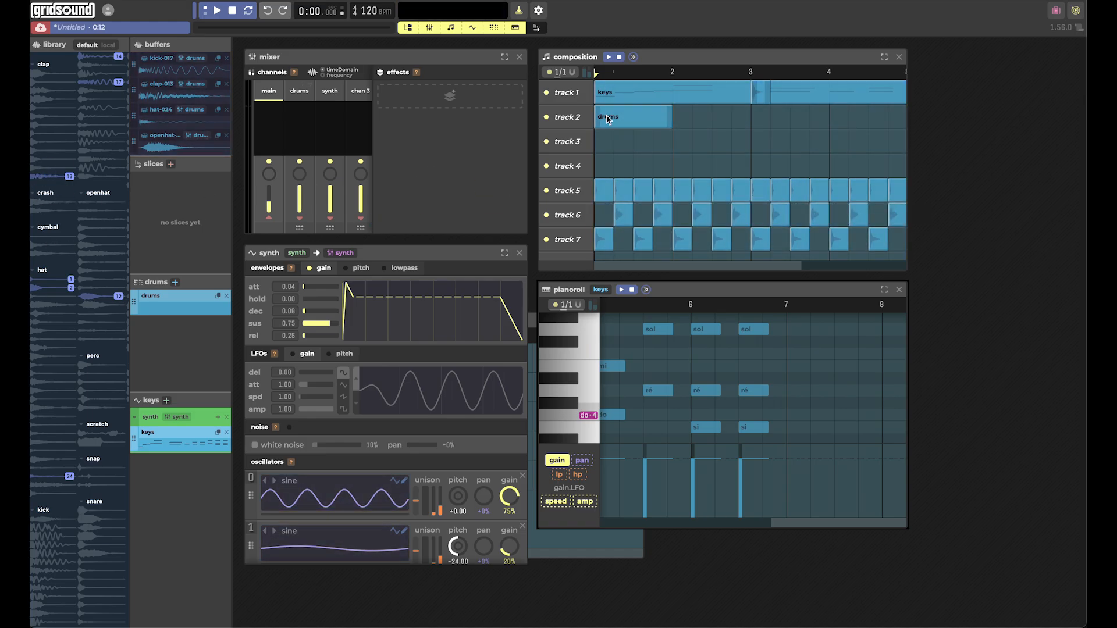
Preview the beat and place the first scratch sample on track 4 at the last beat of bar 2.
left_click(217, 10)
left_click(231, 12)
left_click_drag(93, 437, 741, 166)
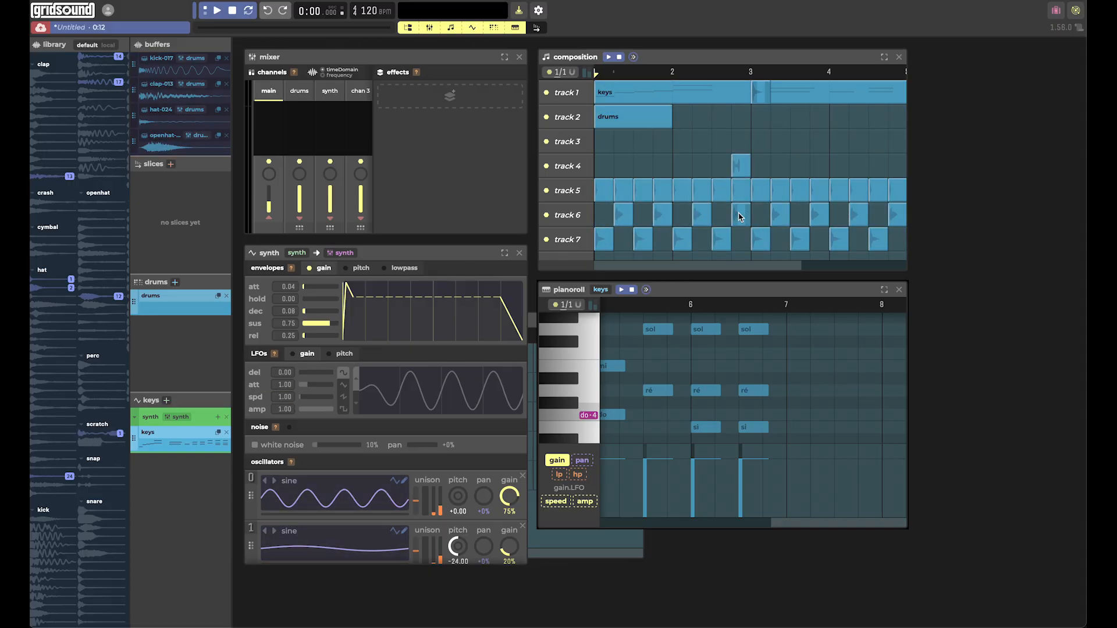
Delete the clap and hat clips on the last beat of bar 2, preview the song, and remove the stray clip at bar 3 of track 1.
right_click(740, 215)
right_click(740, 192)
left_click(217, 11)
left_click(232, 10)
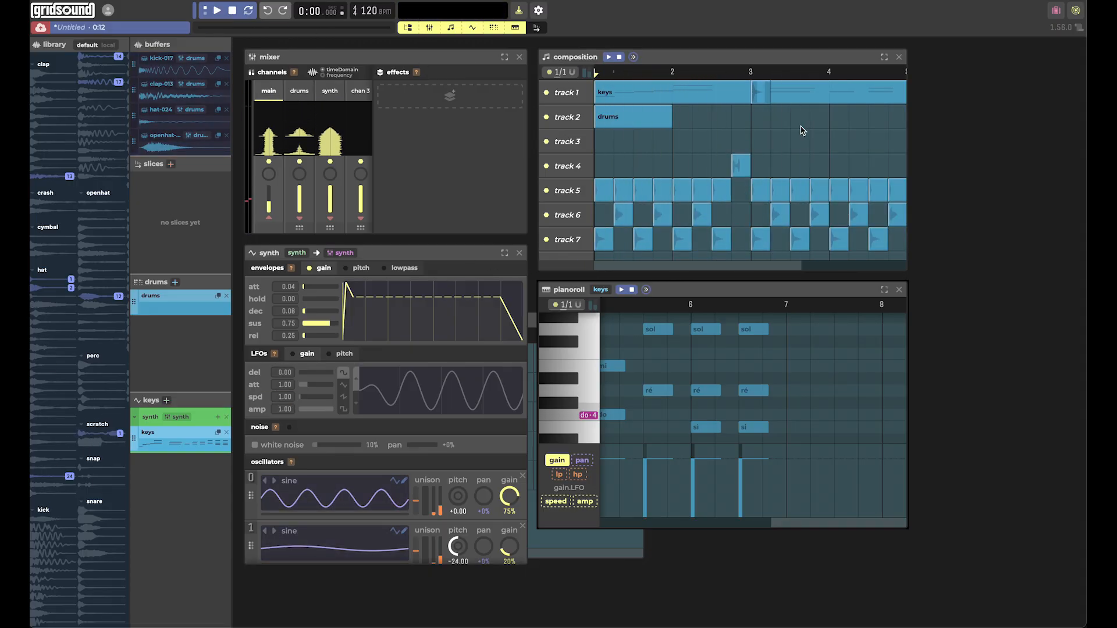
right_click(760, 93)
Place the first crash sample on track 4 at beat 2 of bar 3 and play the song back.
left_click_drag(40, 205, 774, 166)
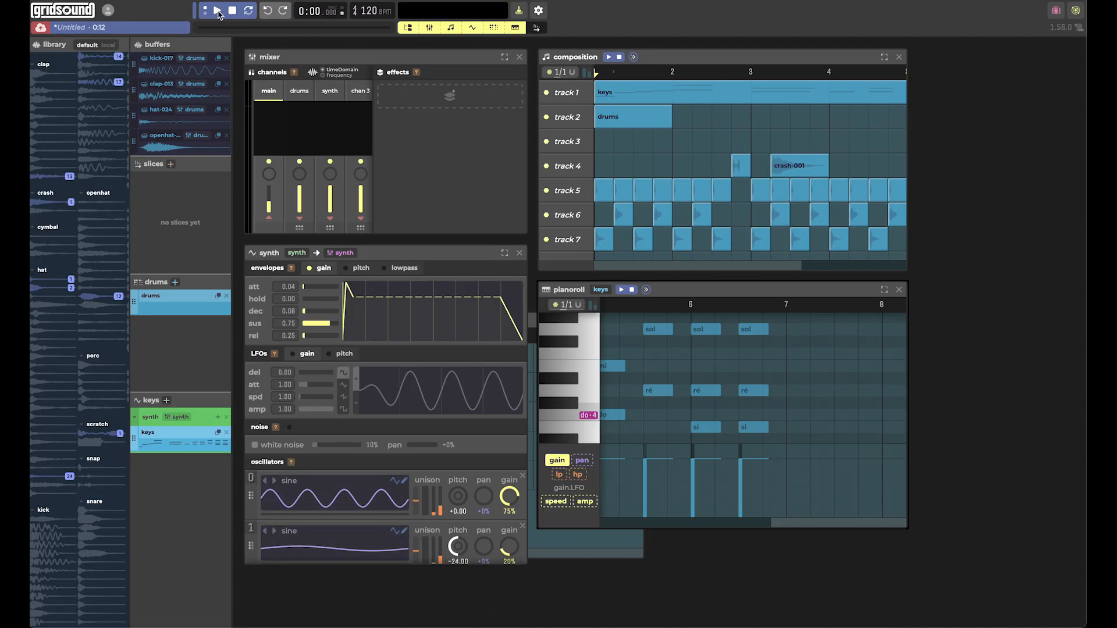
key("XF86AudioRaiseVolume")
left_click(217, 11)
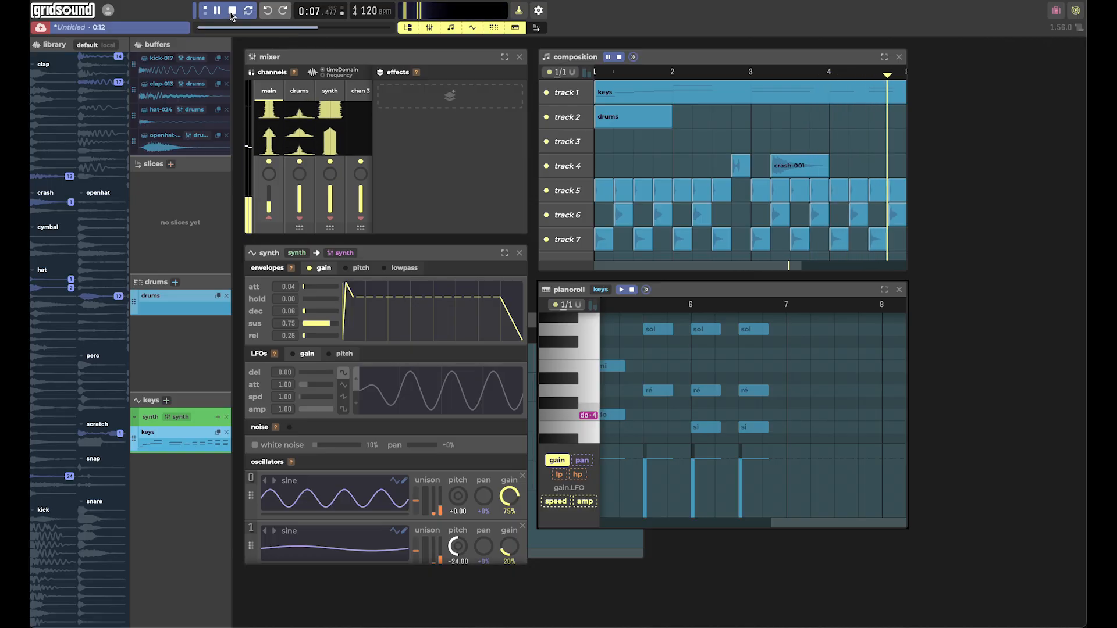
left_click(231, 11)
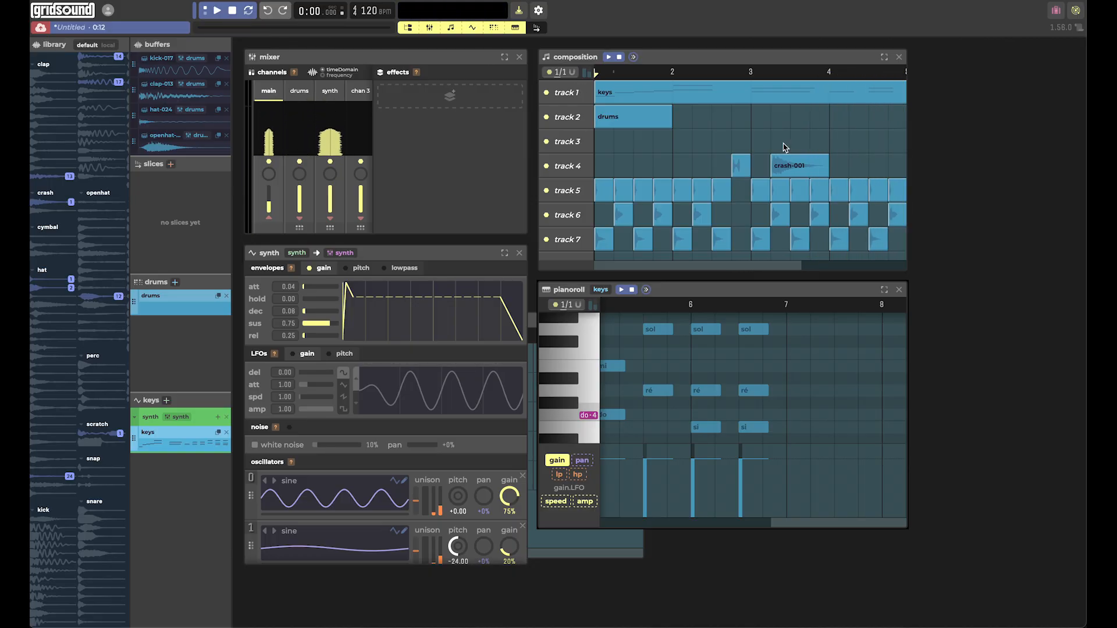
Place a cymbal sample on track 4 at the start of bar 5.
scroll(783, 148, "right", 3)
scroll(783, 149, "right", 7)
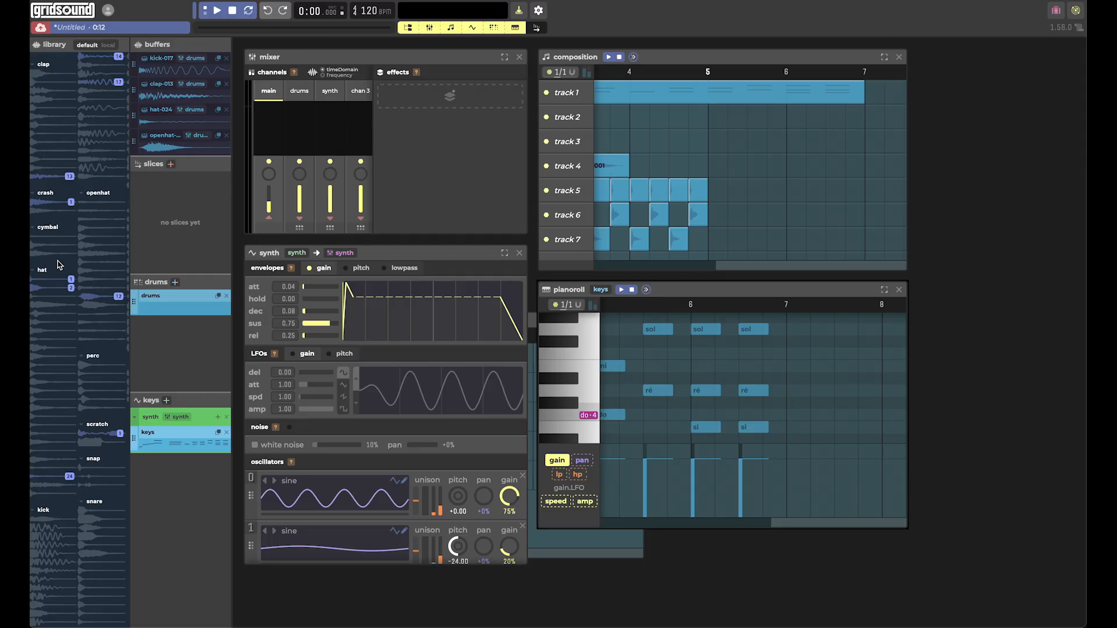
left_click_drag(37, 253, 715, 168)
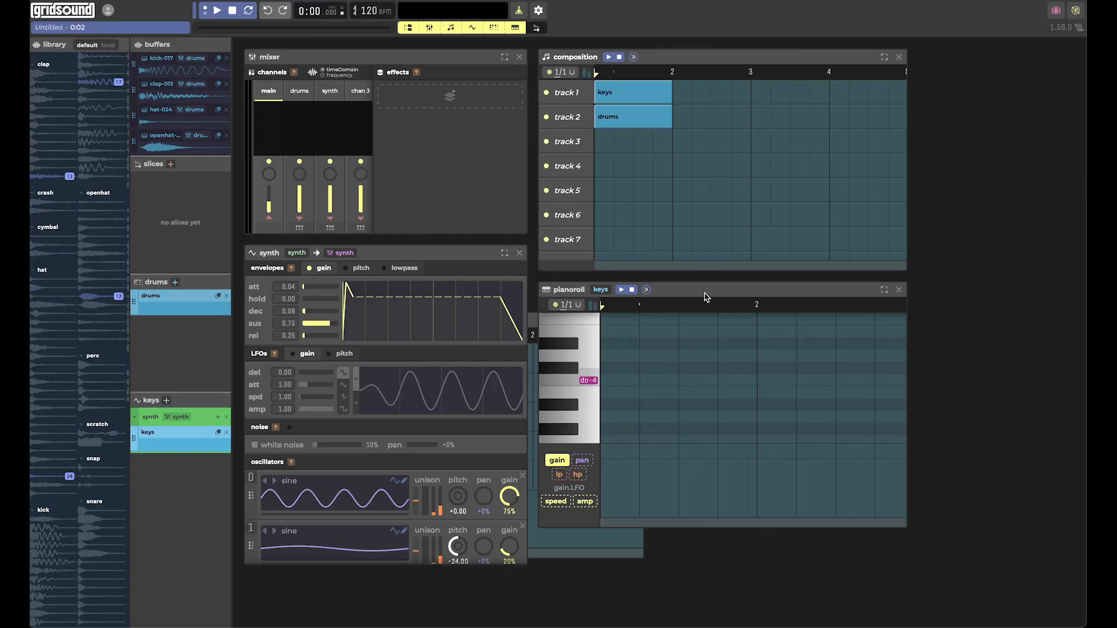
Move the piano roll window up so it partly overlaps the composition, and move the drums window into the free space below it.
left_click_drag(703, 293, 817, 65)
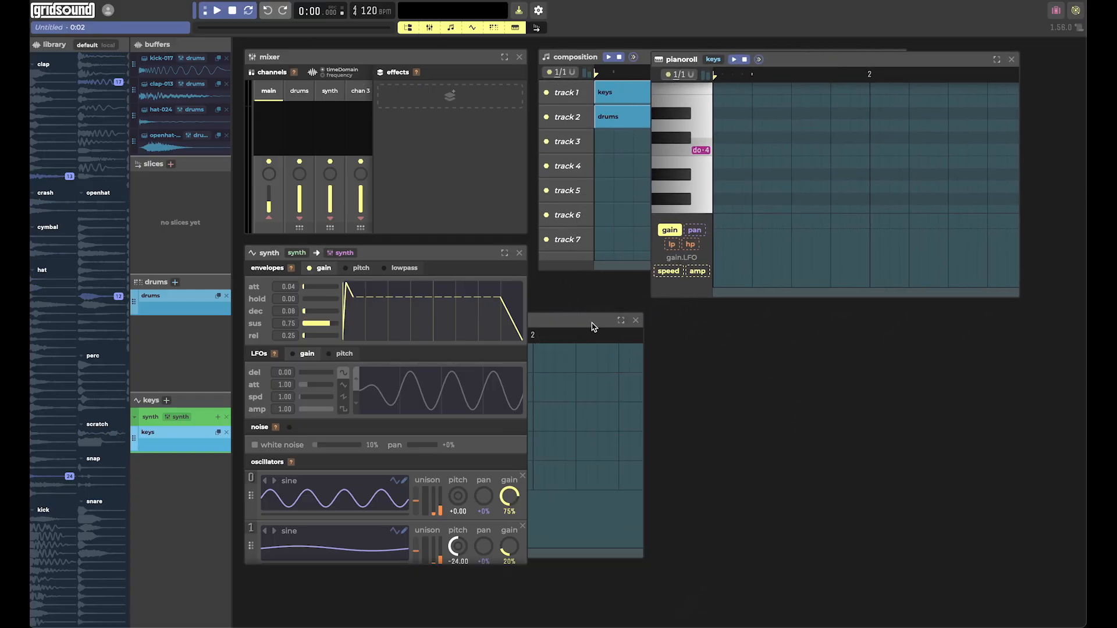
left_click_drag(594, 325, 761, 344)
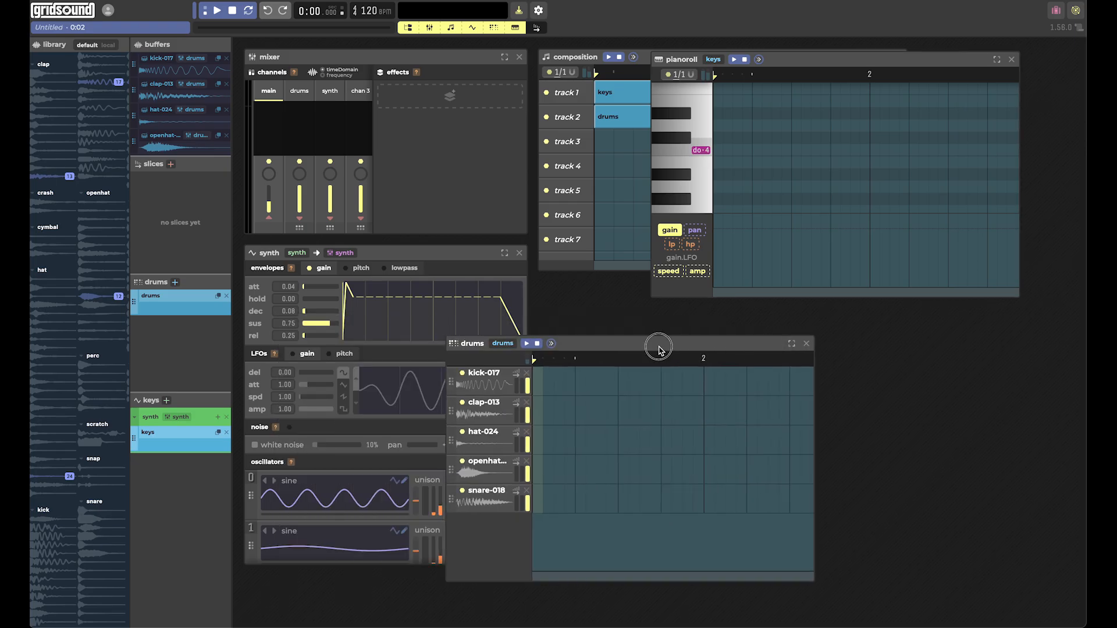
left_click_drag(659, 350, 751, 331)
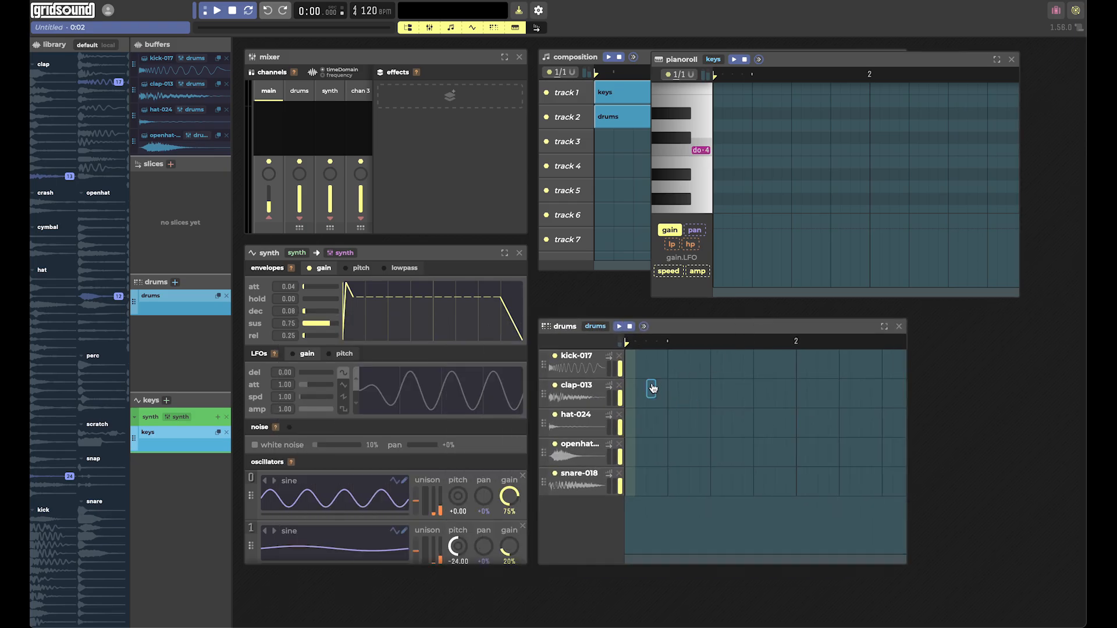
Fill bar 1 of the drums pattern with kick-017 on every half beat and clap-013 on the second half of each beat.
left_click(632, 366)
left_click(652, 364)
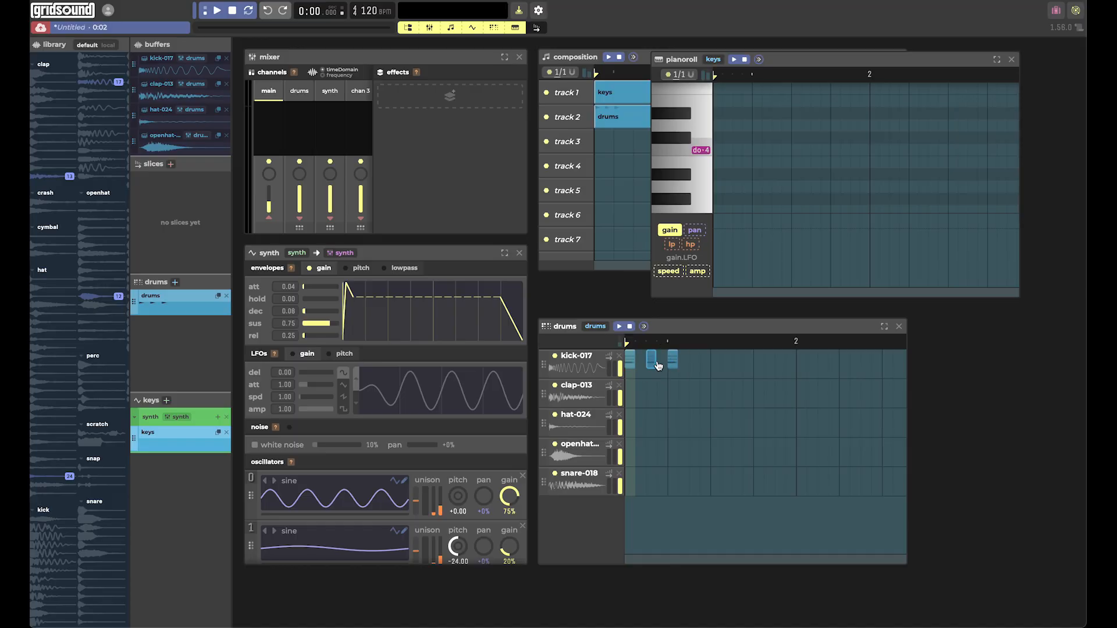
left_click(695, 363)
left_click(737, 364)
left_click(758, 363)
left_click(780, 364)
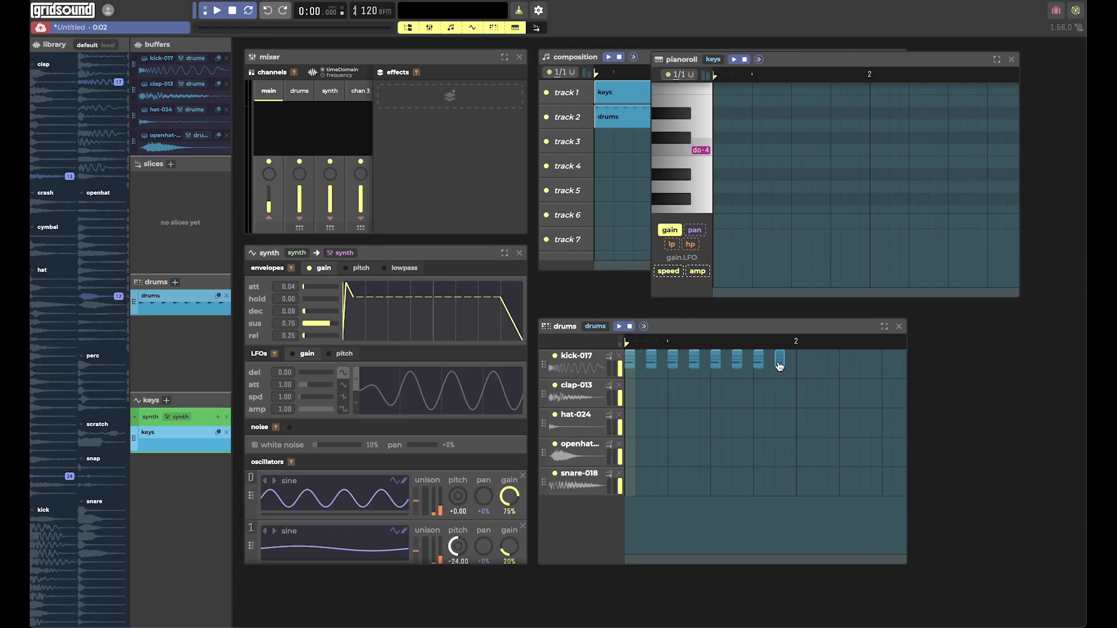
left_click(653, 390)
left_click(693, 390)
Place open hats on quarter-beat steps 7, 10 and 14 of bar 1 and fill the remaining steps with hat-024.
left_click(634, 421)
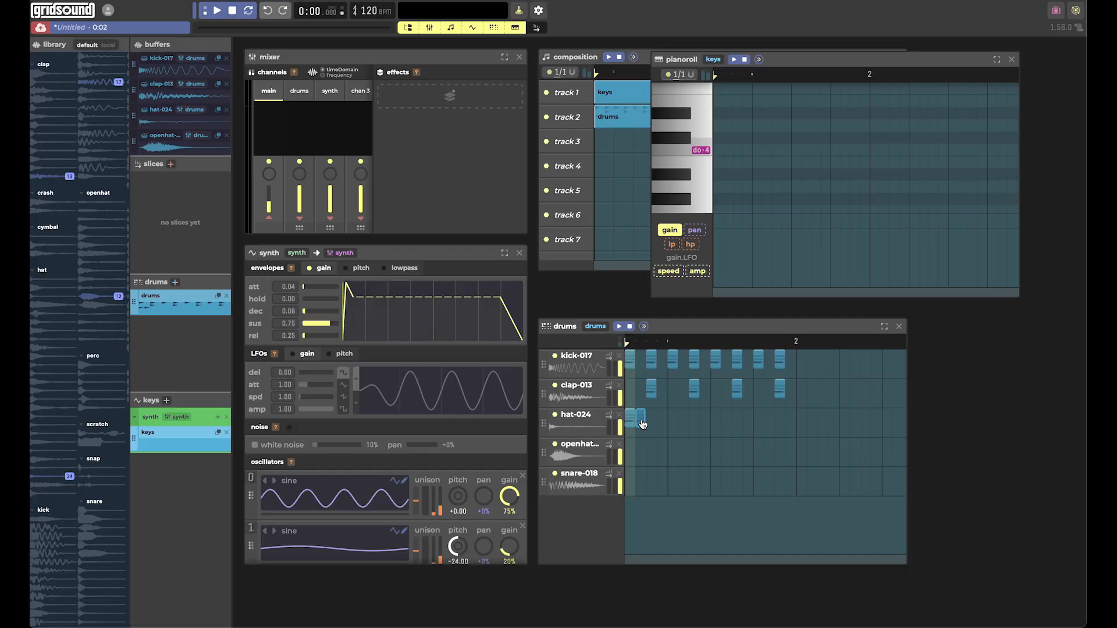
left_click(658, 422)
left_click(682, 423)
left_click(697, 449)
left_click(704, 423)
left_click(715, 423)
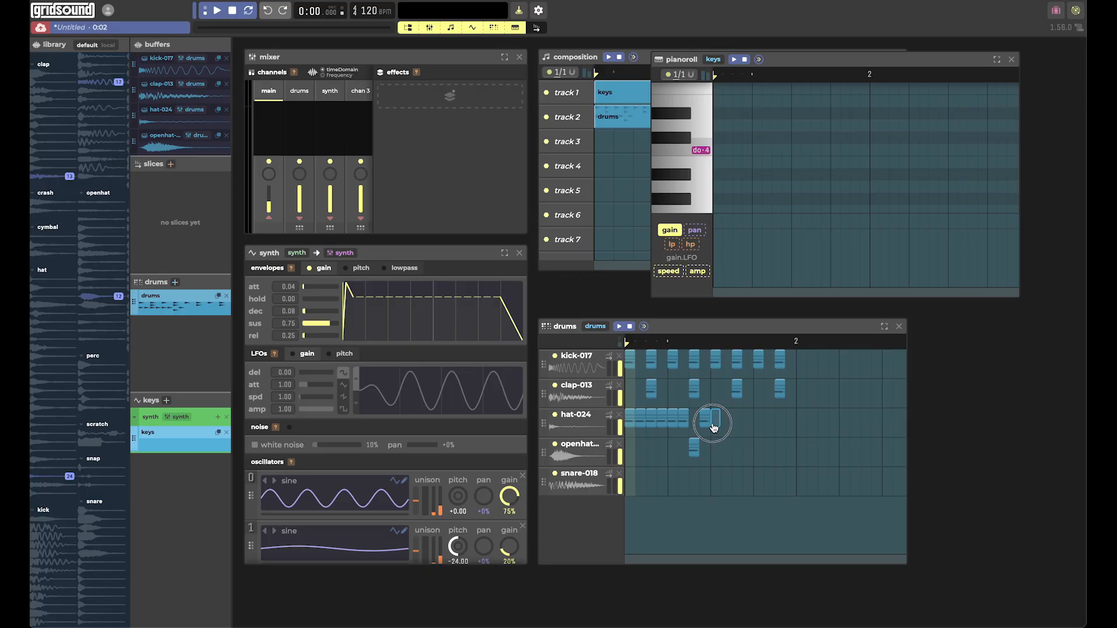
left_click(726, 449)
left_click(736, 423)
left_click(767, 449)
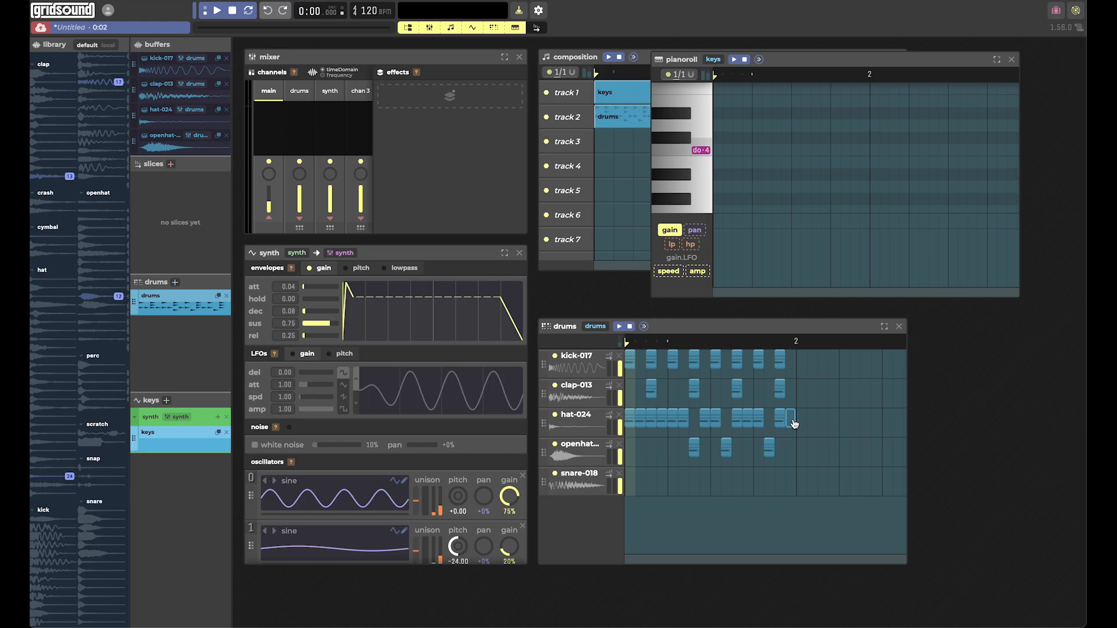
Add snare-018 hits on steps 3 and 7 of bar 1 with snare cuts on steps 4 and 11, and play the pattern.
left_click(652, 478)
left_click(661, 491)
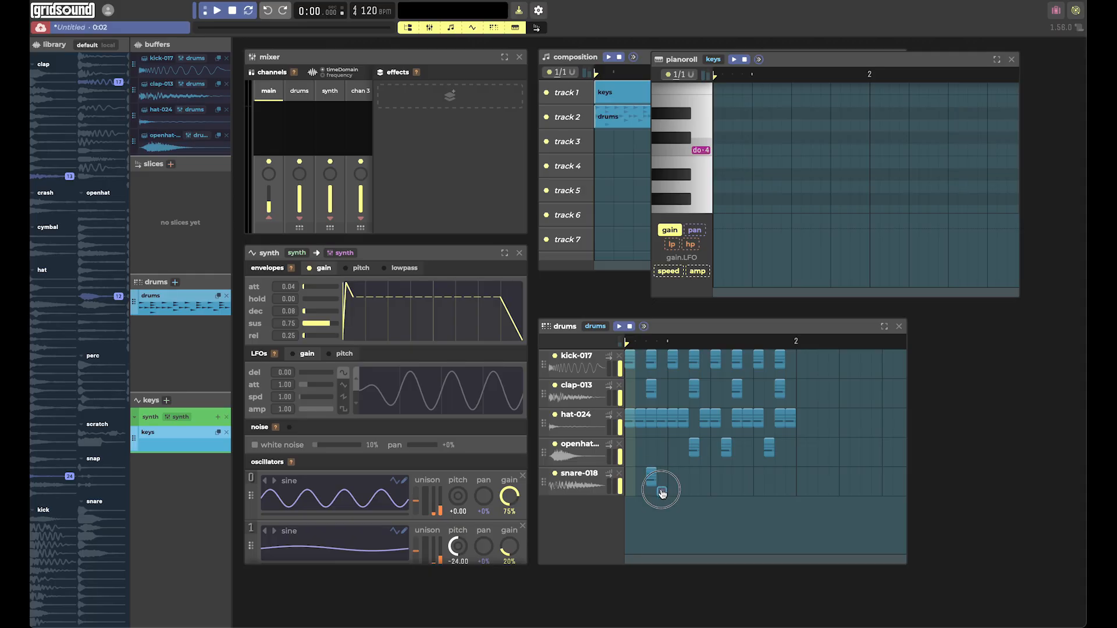
left_click(692, 478)
left_click(621, 327)
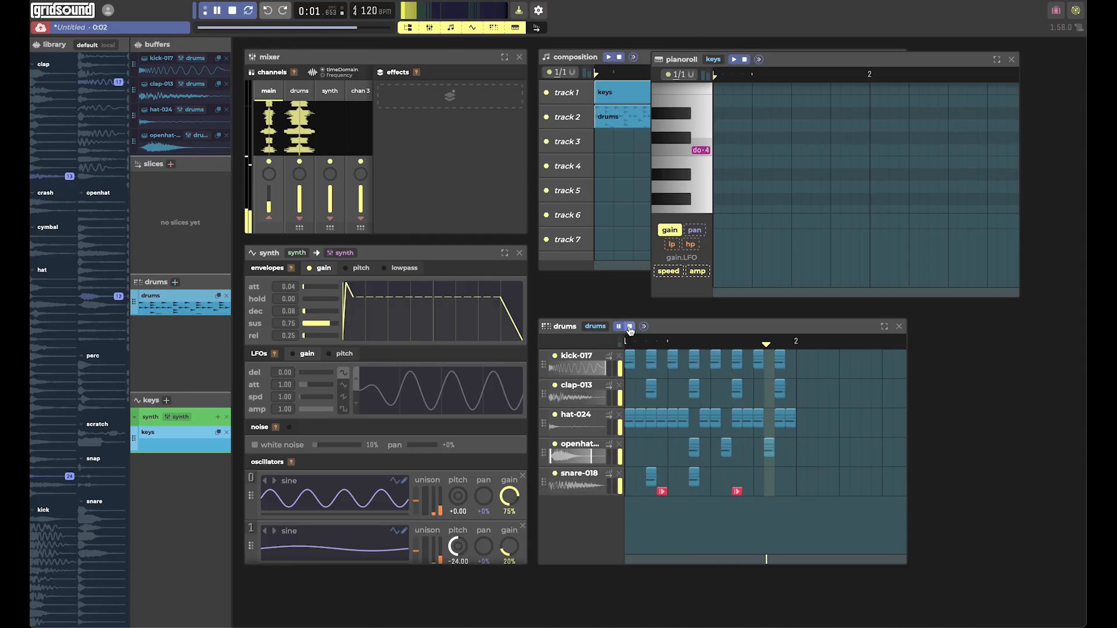
left_click(629, 328)
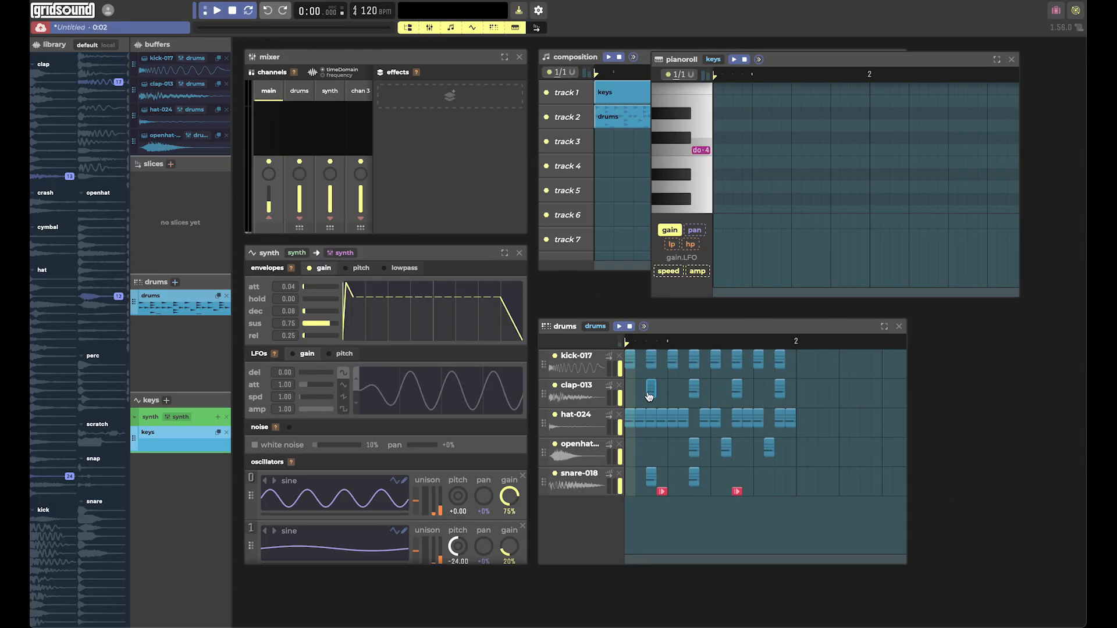
Delete the claps on steps 3 and 11, replace the snare on step 3 with one on step 14, and replay the pattern.
right_click(651, 388)
right_click(737, 389)
left_click(620, 327)
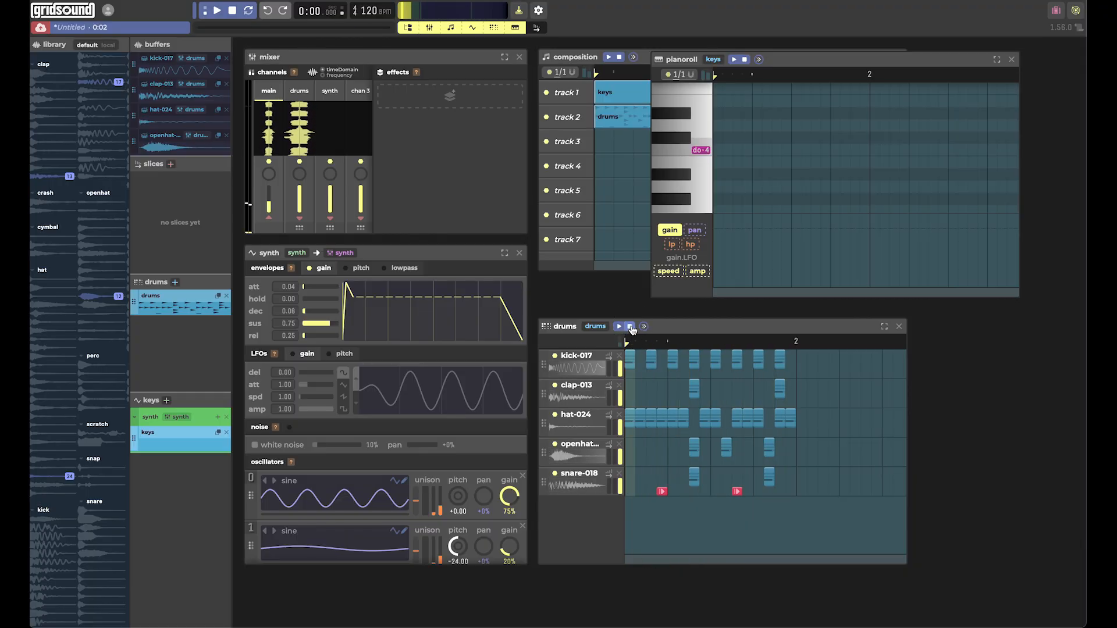
left_click(629, 327)
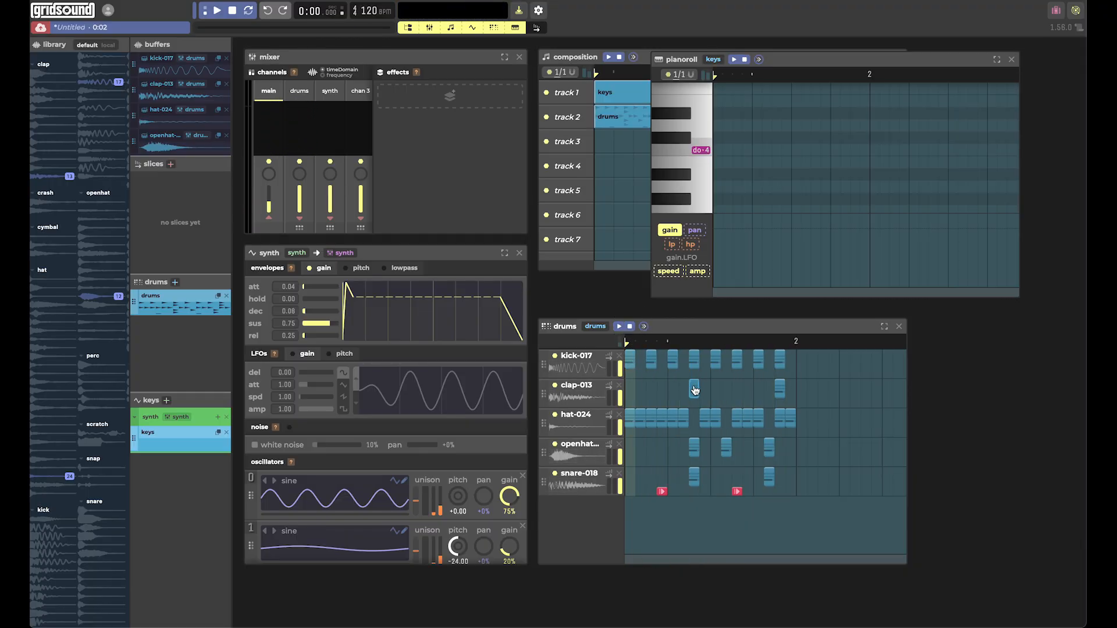
Rework bar 1 to have claps only on steps 5 and 13 and a single snare on step 13, and play the pattern.
mouse_move(694, 390)
left_mouse_down()
mouse_move(673, 386)
mouse_move(694, 390)
left_mouse_up()
right_click(687, 392)
right_click(695, 476)
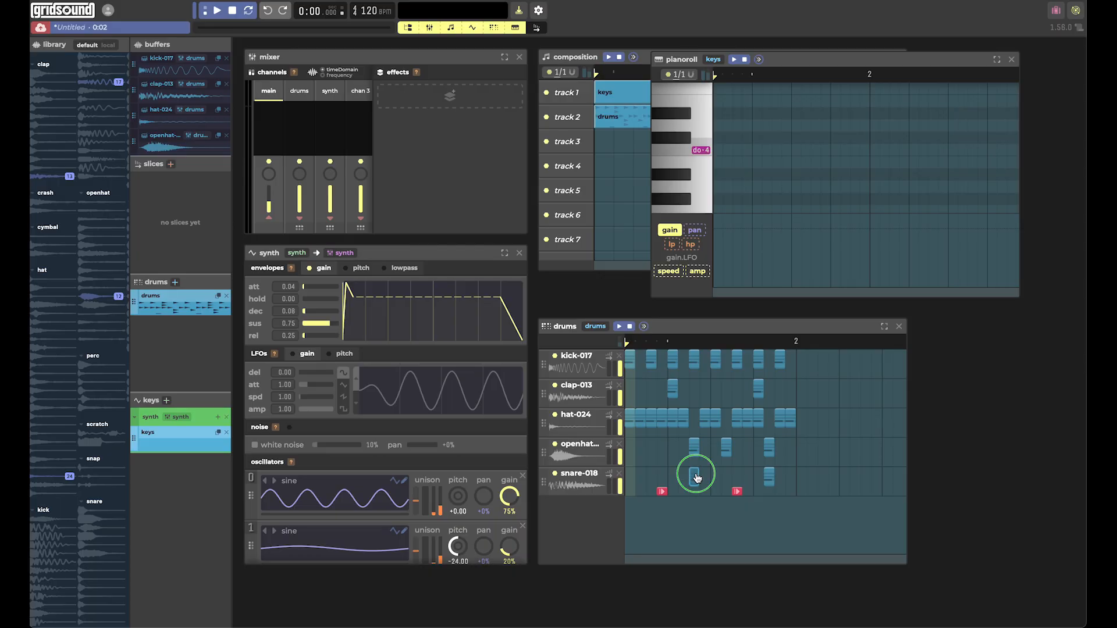
left_click(760, 479)
left_click(619, 328)
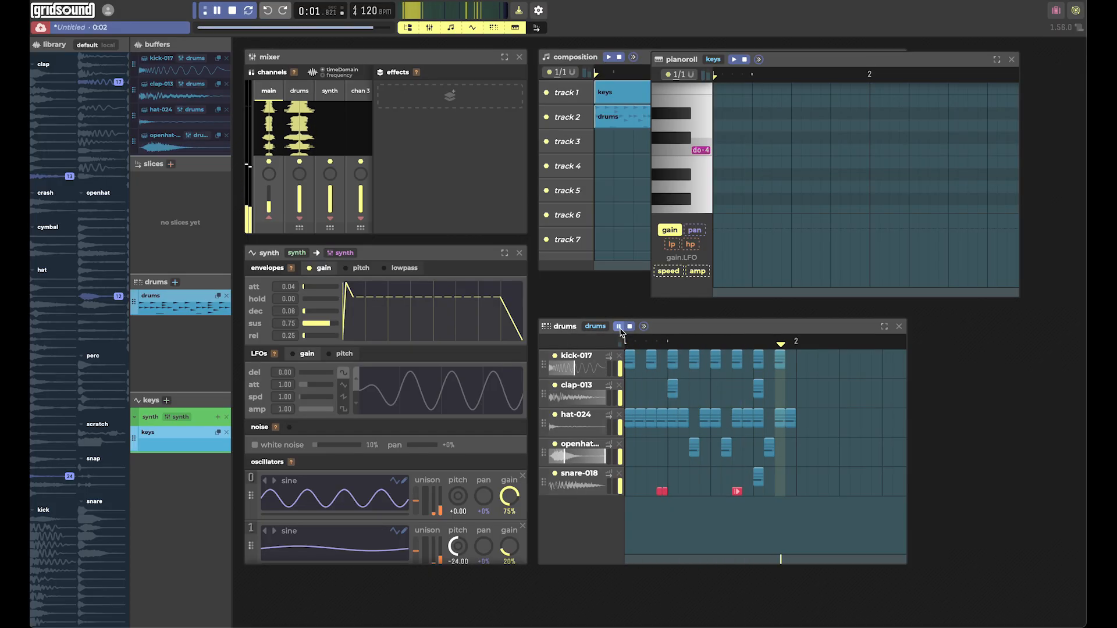
left_click(630, 326)
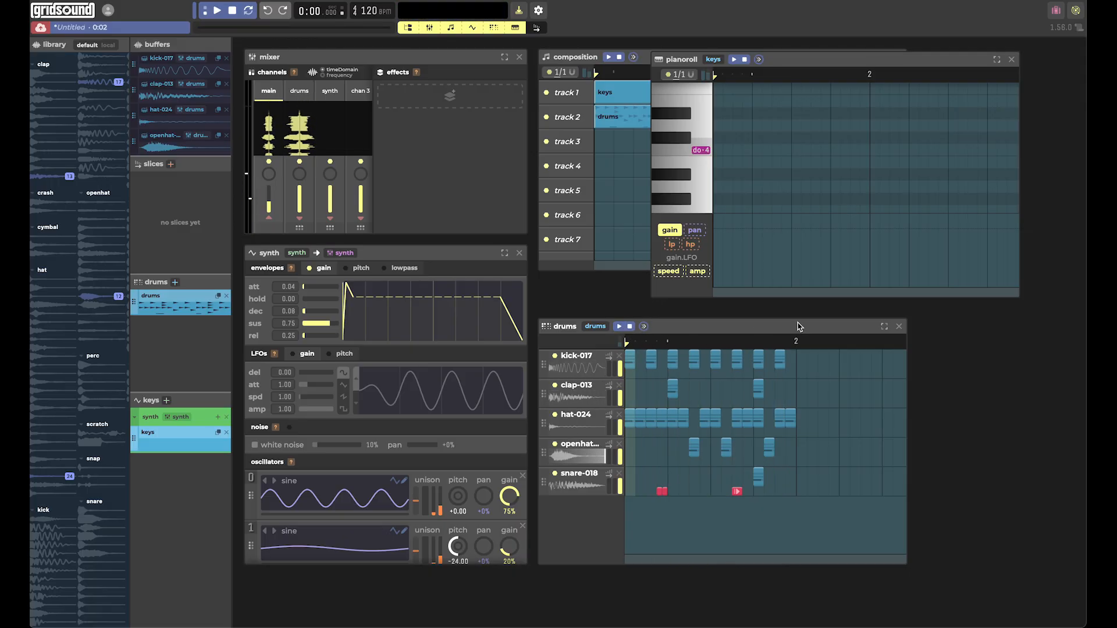
Maximize the drums window, add four kick-017 hits on the first four half beats of bar 2, and restore the window.
left_click(883, 327)
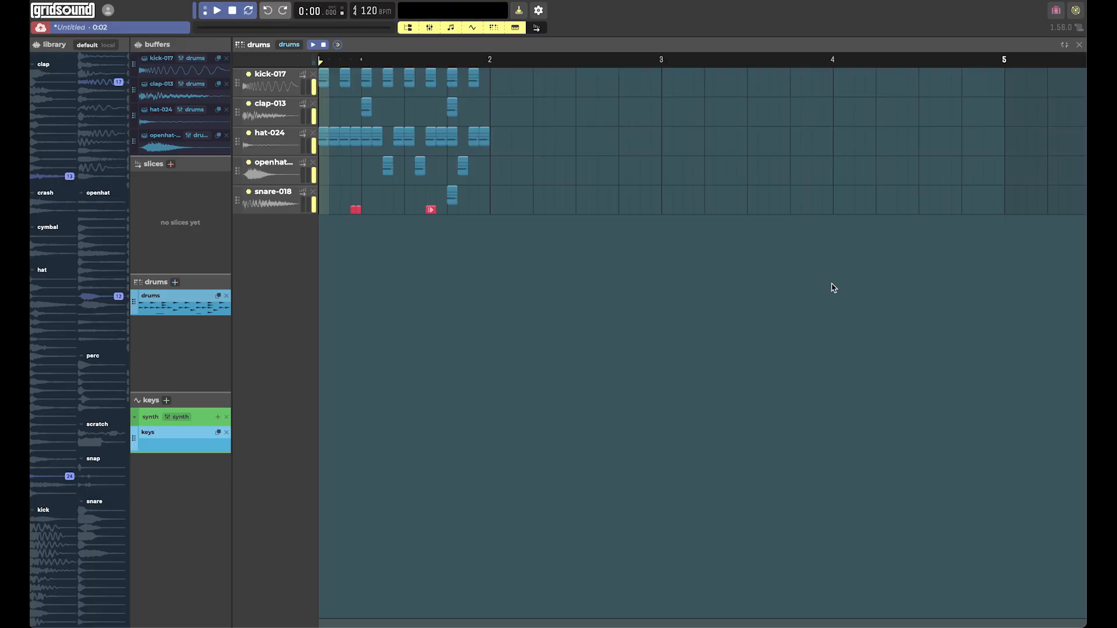
left_click(499, 82)
left_click(517, 81)
left_click(539, 81)
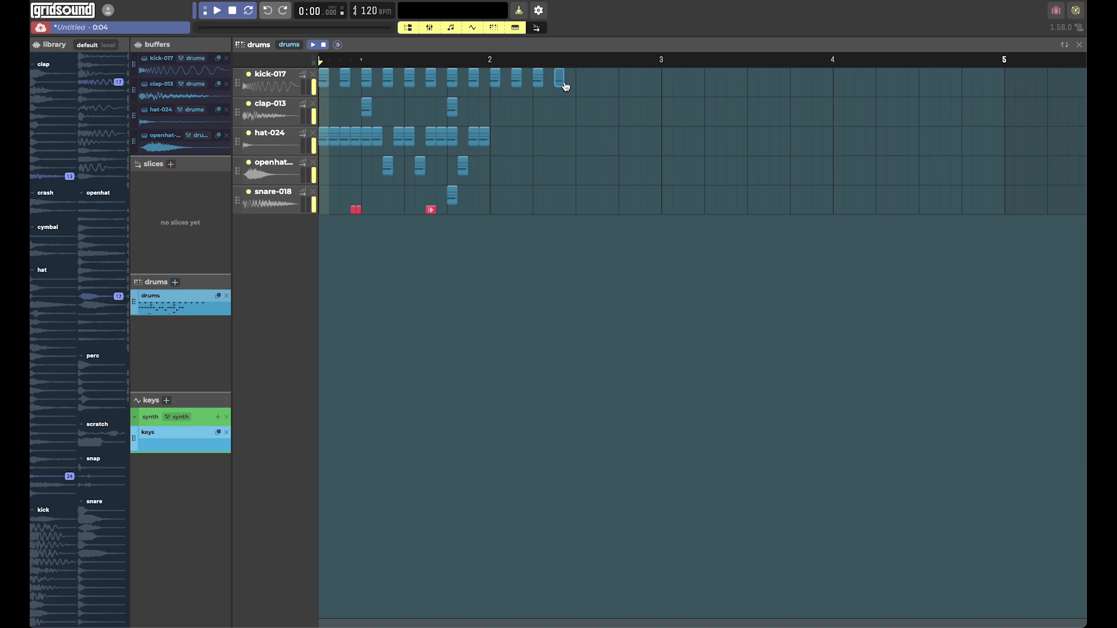
left_click(562, 82)
left_click(1065, 46)
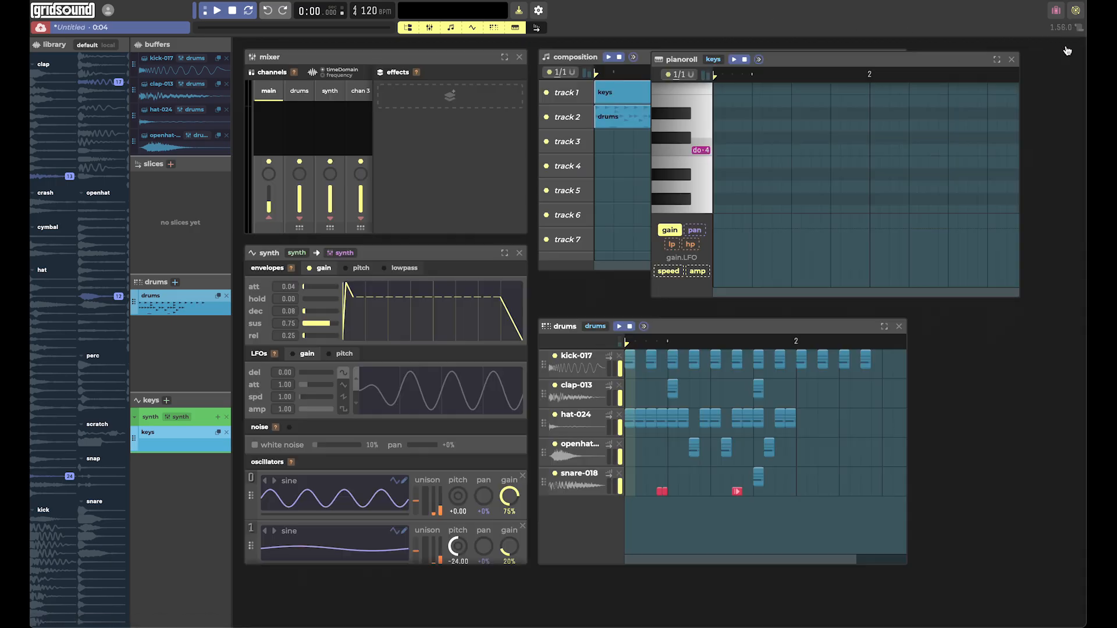
Maximize the piano roll and enter do and mi of octave 2 on beat 1 and sol and si on beat 3 of bar 1.
left_click(996, 61)
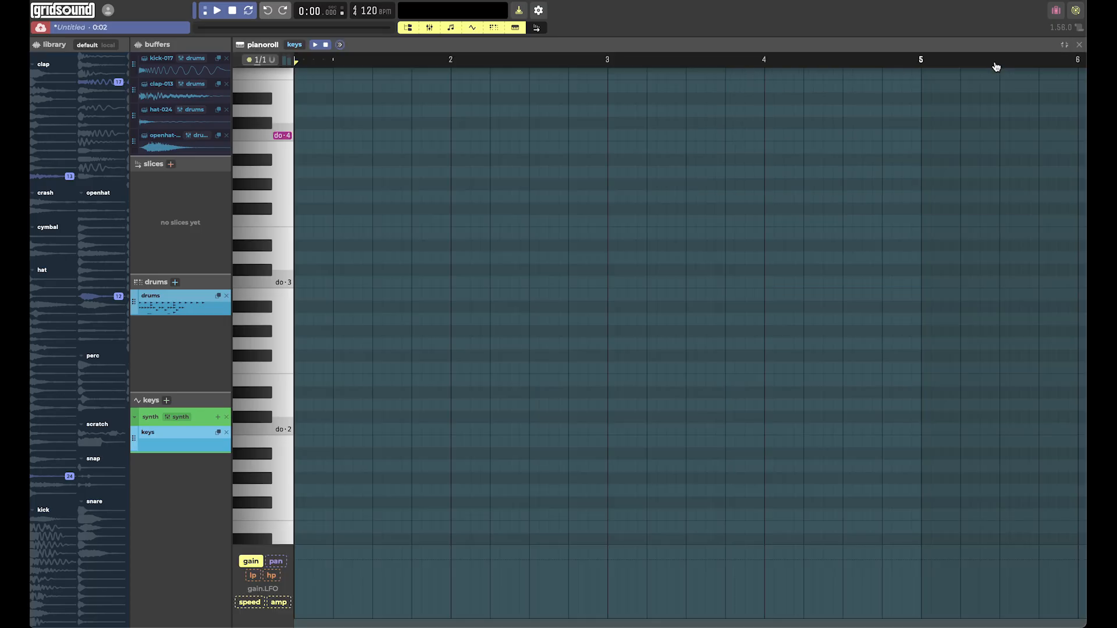
left_click(302, 429)
left_click(302, 380)
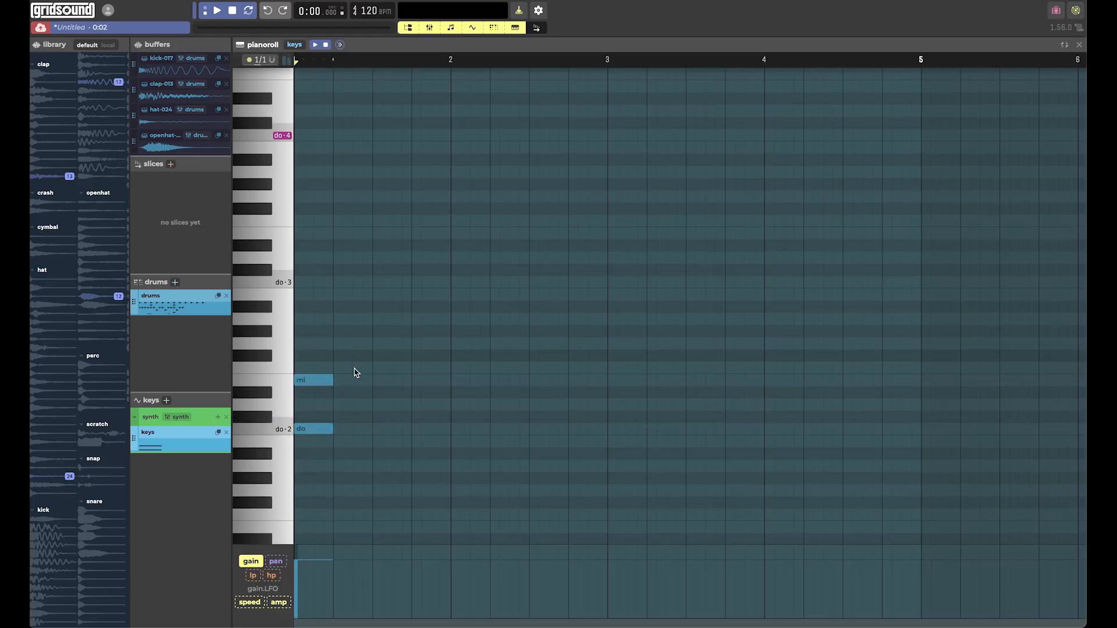
left_click(391, 343)
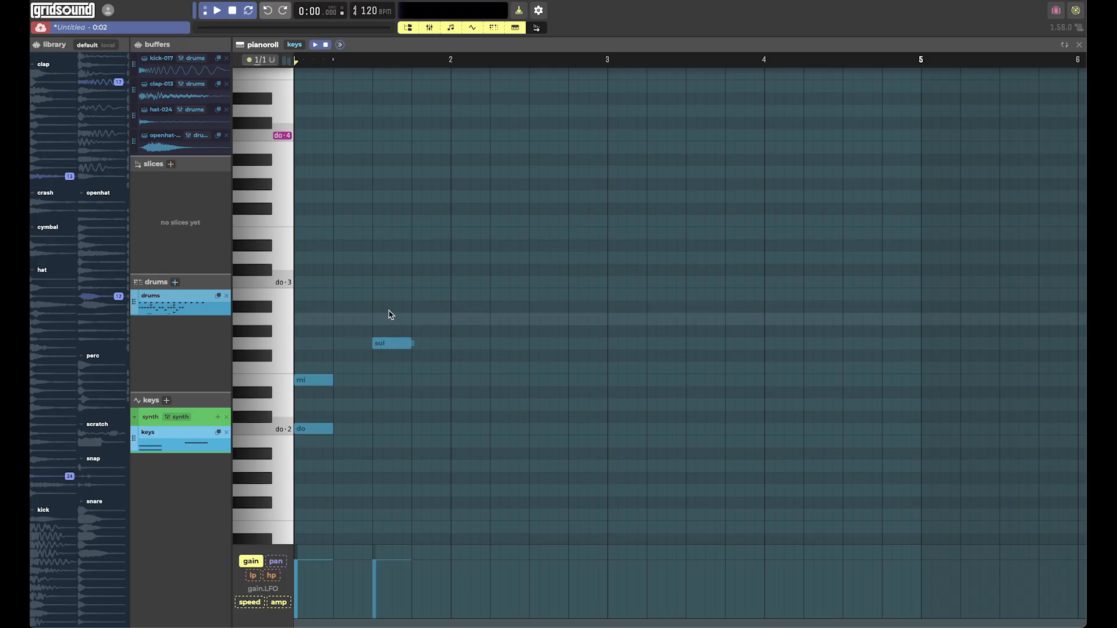
left_click(388, 305)
left_click_drag(390, 306, 385, 295)
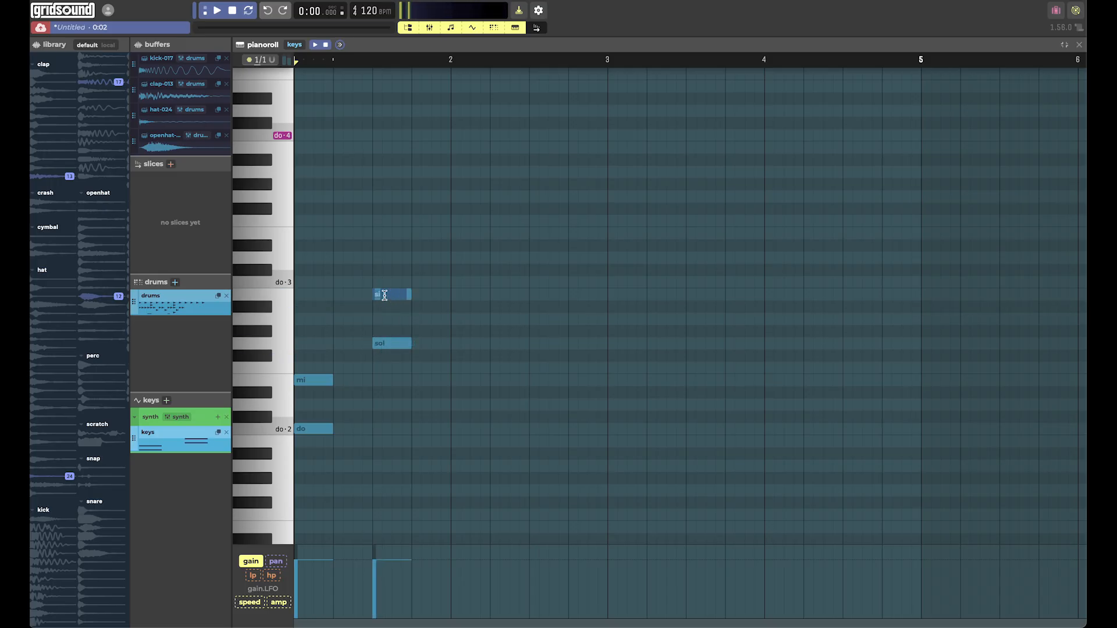
Link the first mi note to the si note and the first do note to the sol note so they glide.
left_click_drag(335, 383, 373, 297)
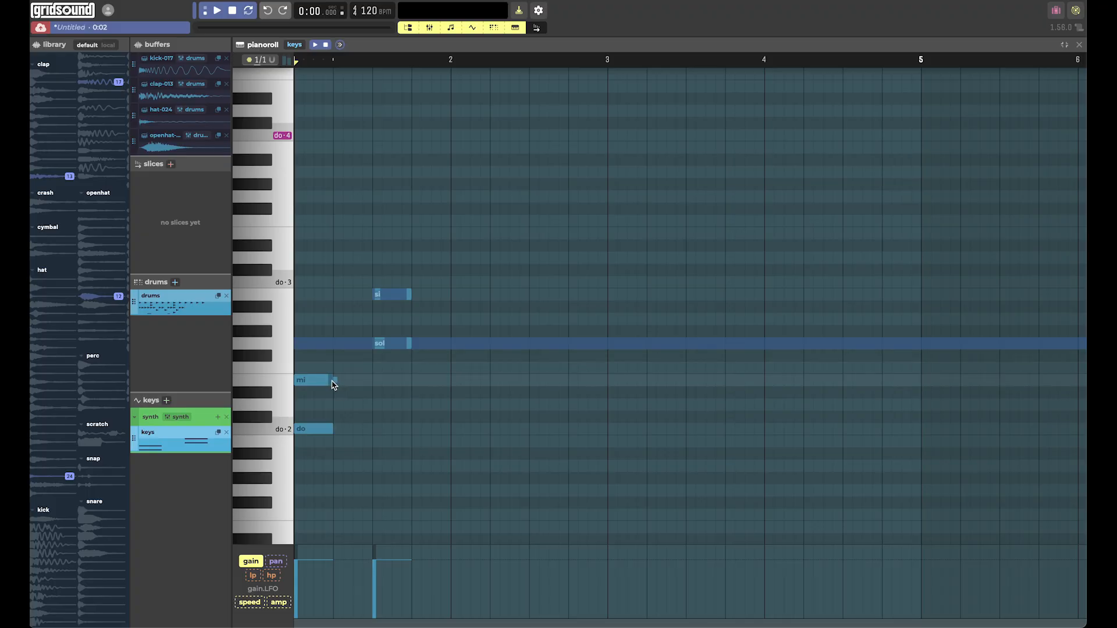
left_click_drag(337, 383, 373, 297)
left_click_drag(337, 431, 374, 348)
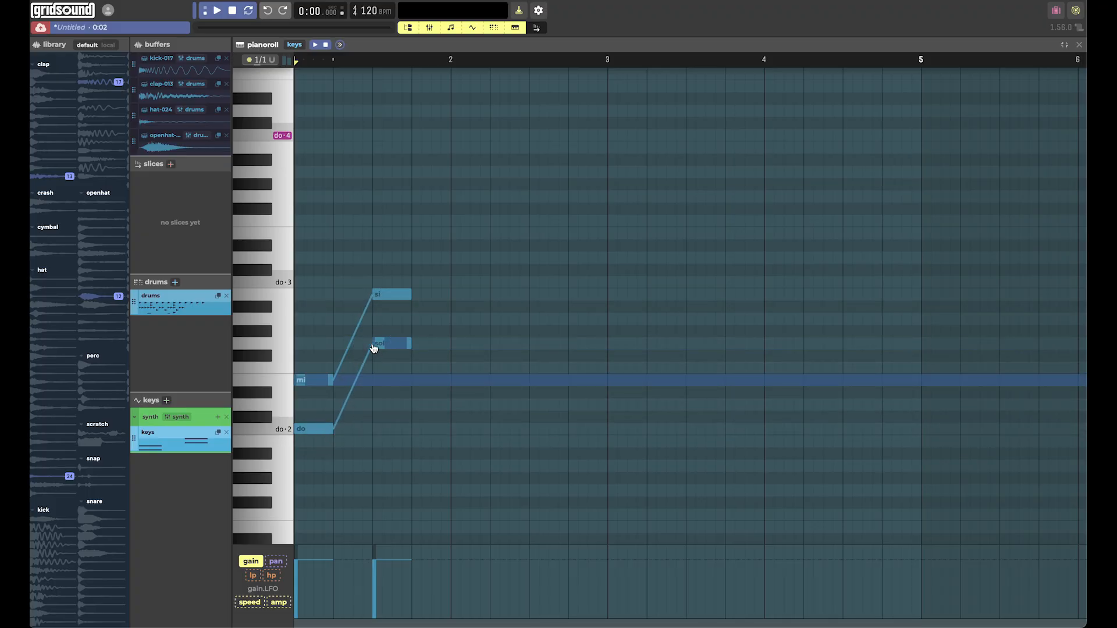
Add mi and do of octave 3 near the start of bar 2 and link them from the si and sol notes.
left_click(470, 232)
left_click(472, 283)
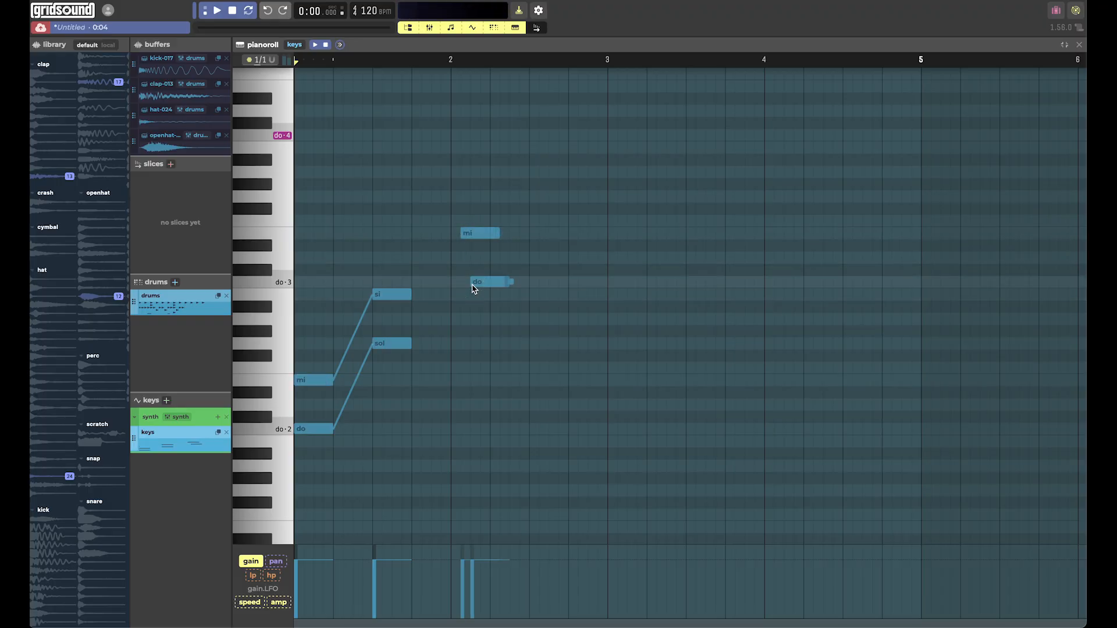
left_click_drag(414, 347, 459, 240)
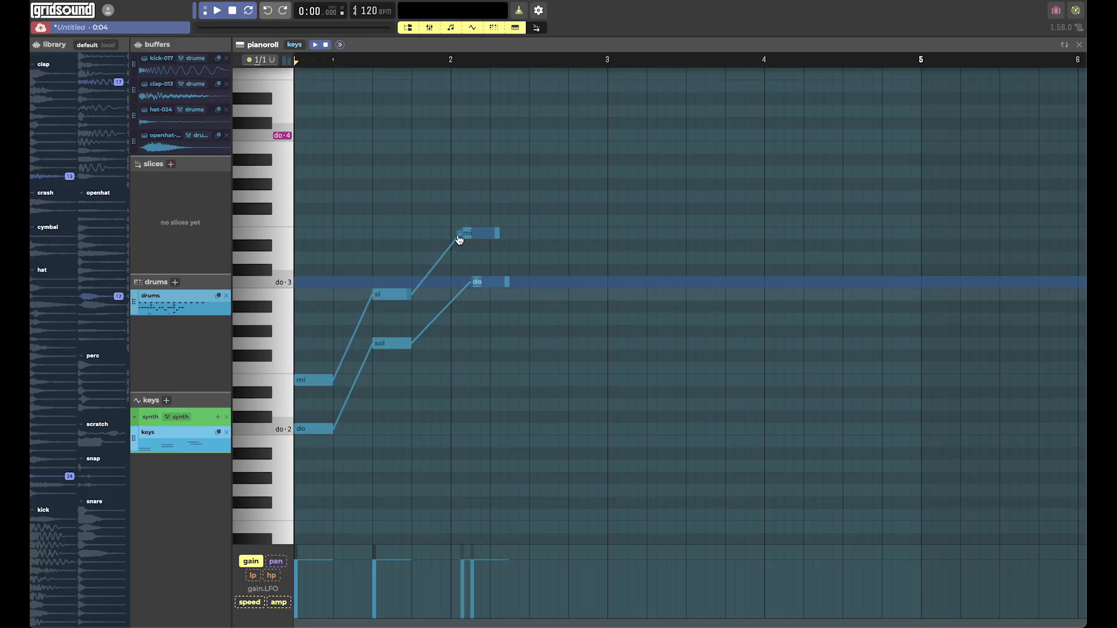
Play the keys pattern through once, stop it and restore the piano roll to its window size.
left_click(314, 46)
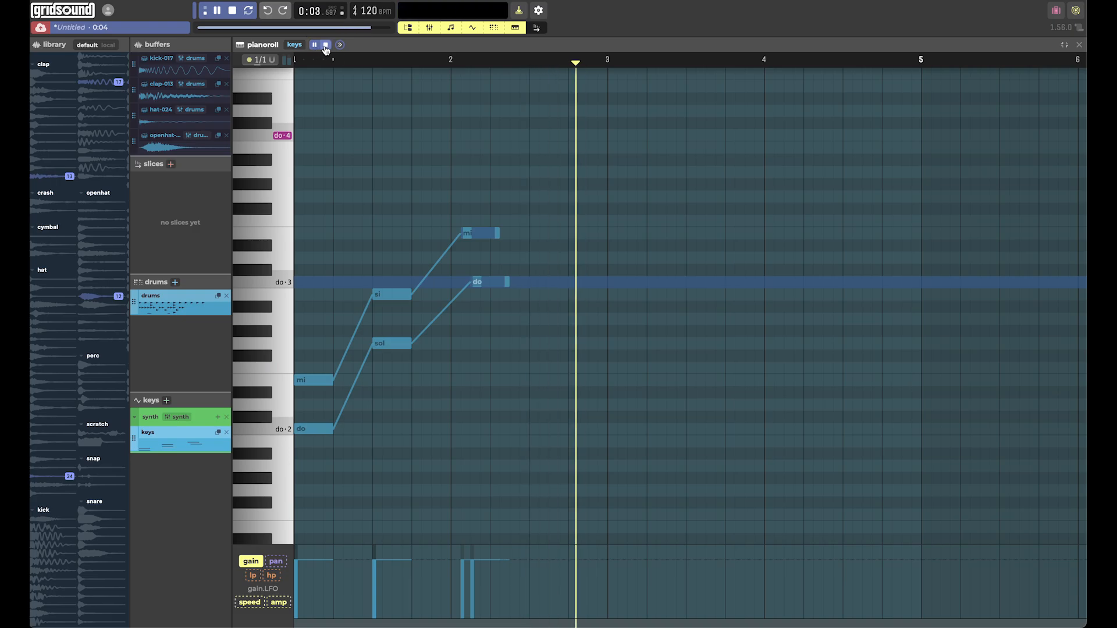
left_click(325, 47)
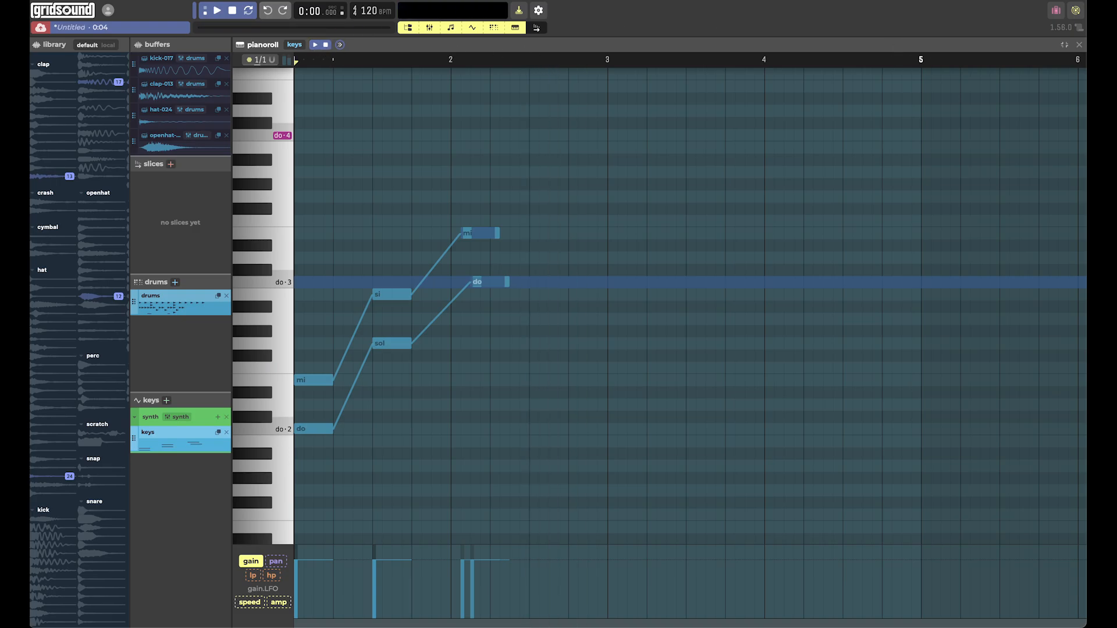
left_click(1065, 46)
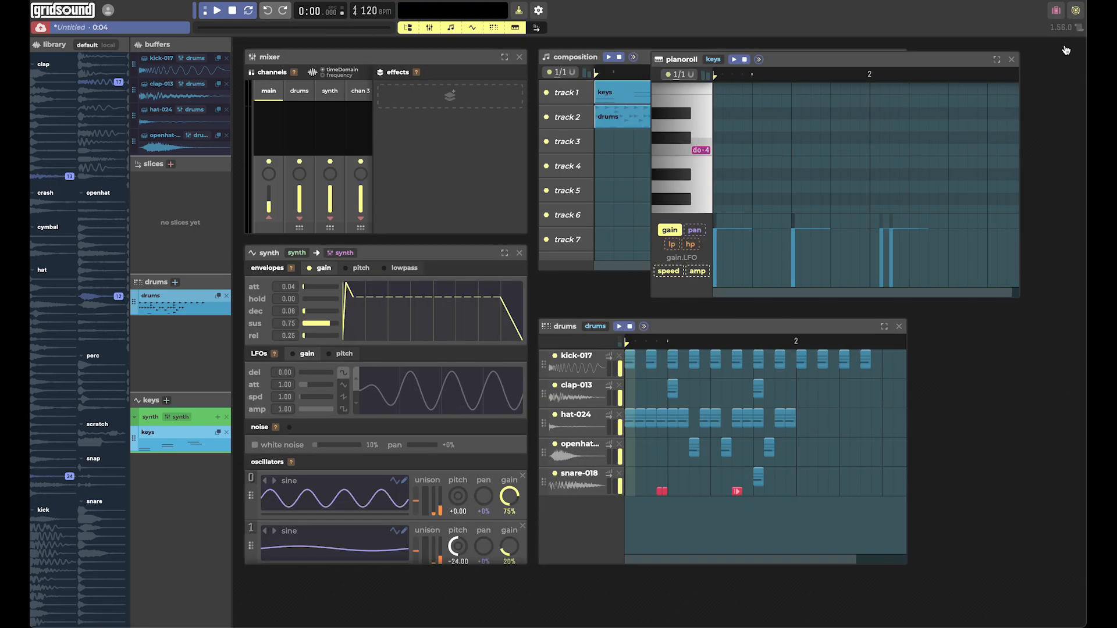
Move the piano roll window below the composition, then play the composition with its keys and drums patterns and stop it.
left_click_drag(793, 61, 694, 337)
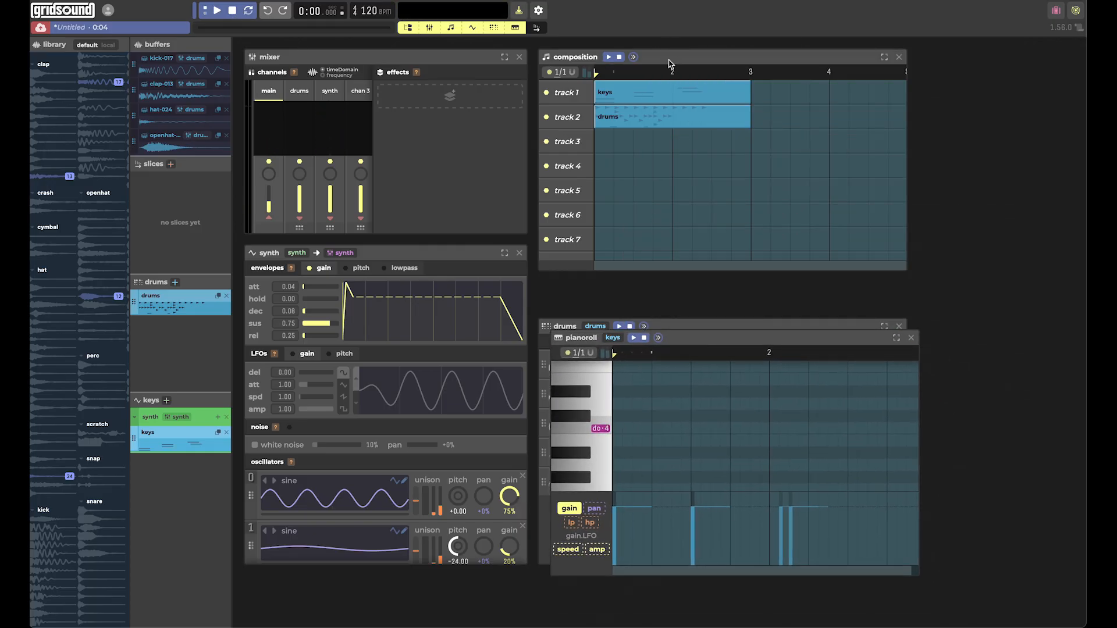
left_click(611, 59)
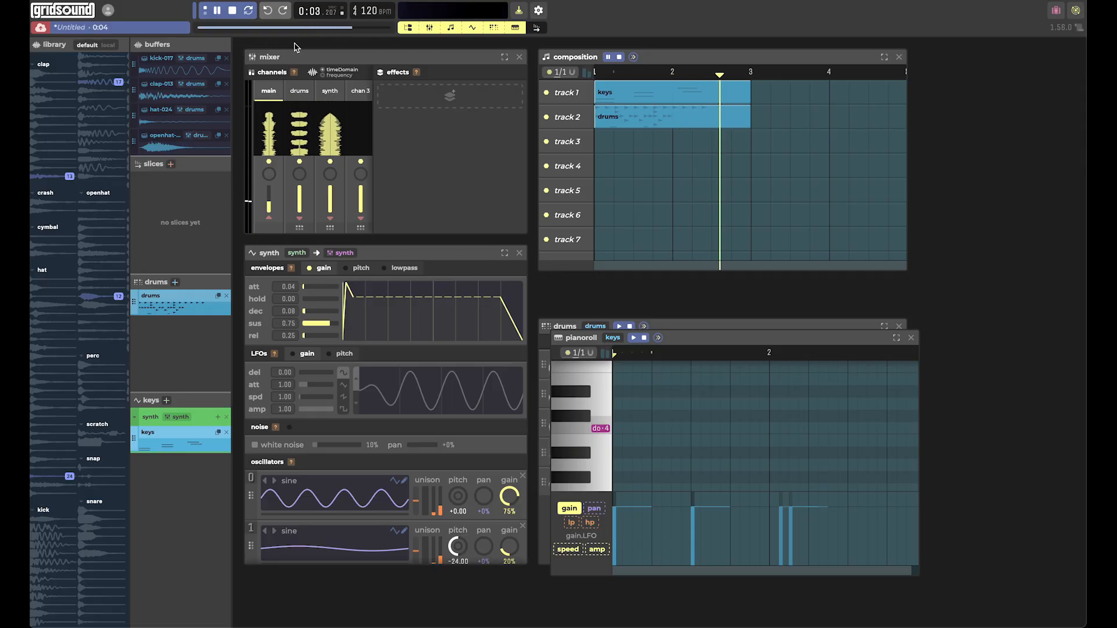
left_click(232, 13)
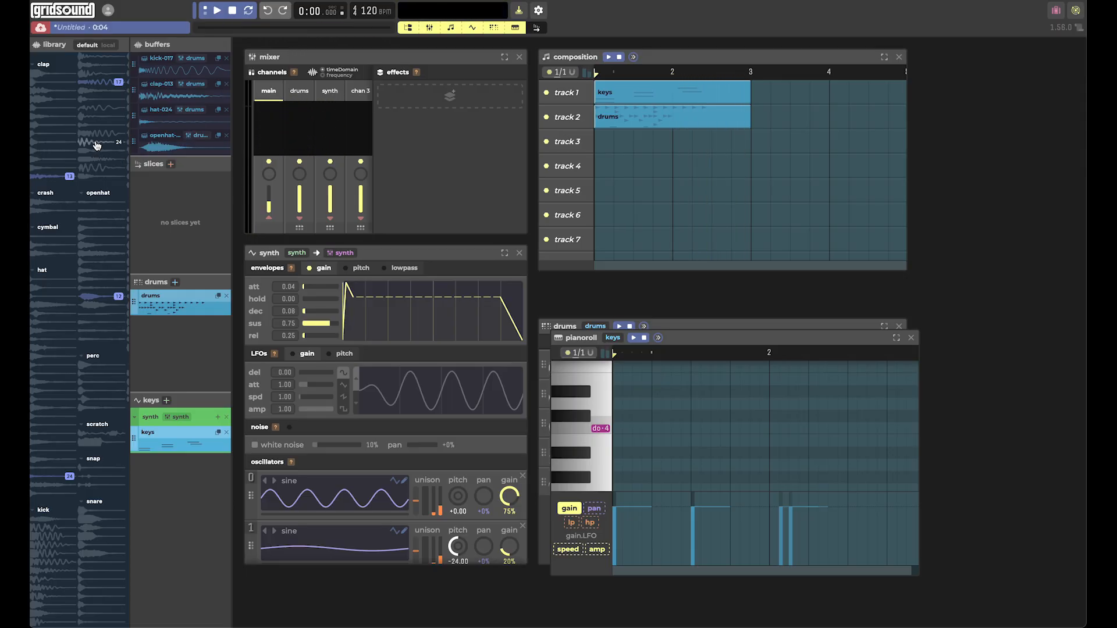
Place kick samples 23 and 28 and hat sample 4 on beats 1, 2 and 3 of tracks 3, 4 and 5, then audition the composition.
left_click_drag(88, 129, 599, 146)
left_click_drag(92, 107, 620, 170)
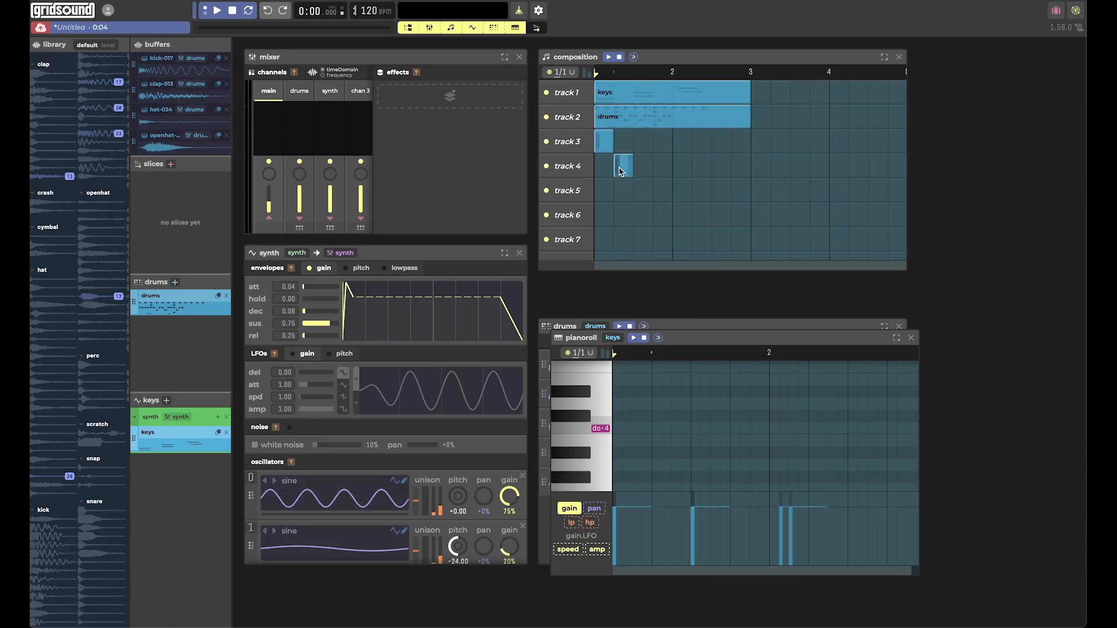
left_click_drag(55, 309, 641, 191)
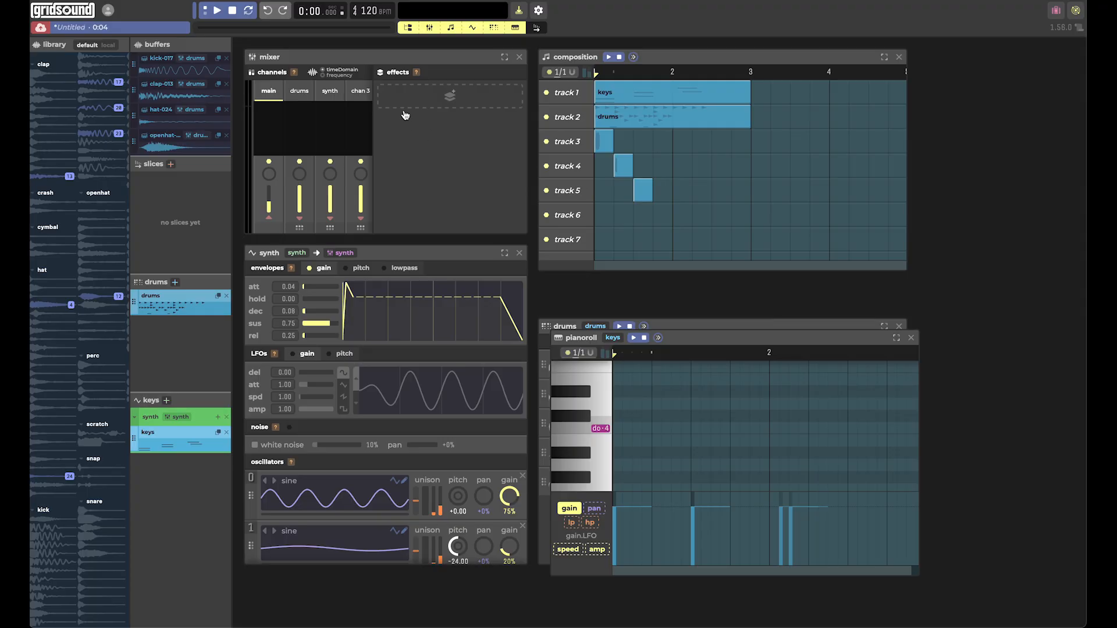
left_click(220, 10)
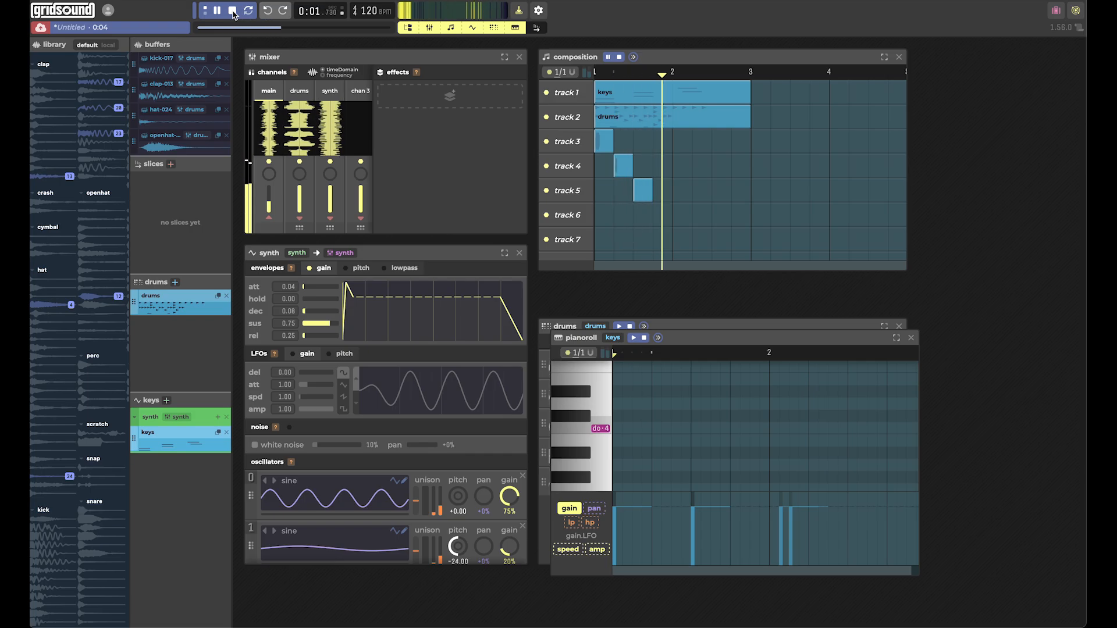
left_click(233, 11)
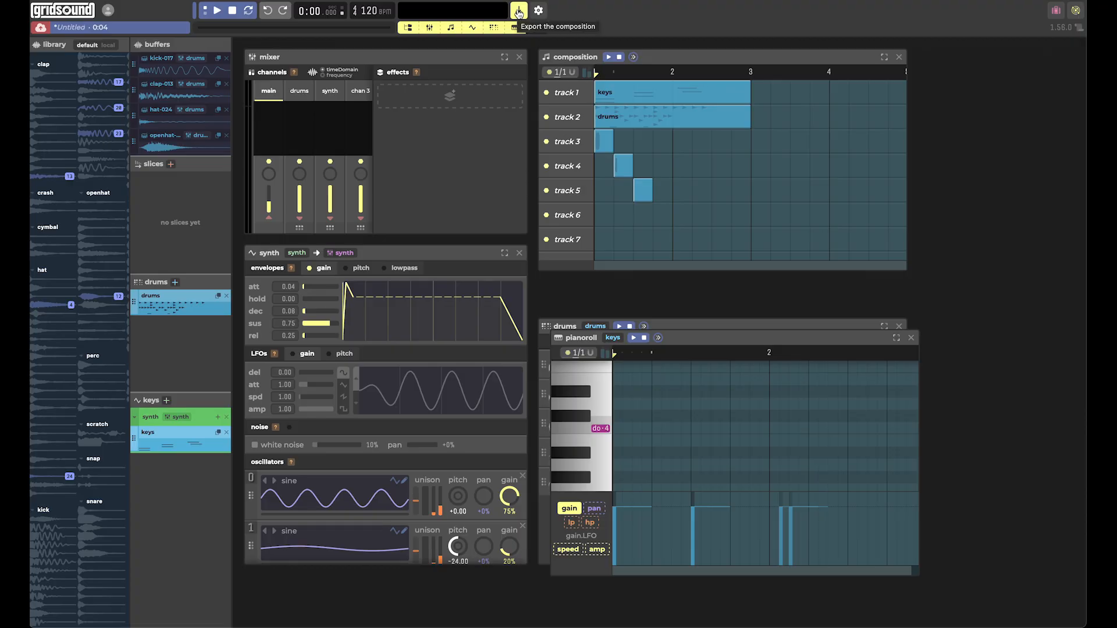
Hide the library, mixer, composition, synth, drums and piano roll windows so the workspace is empty.
left_click(411, 28)
left_click(409, 28)
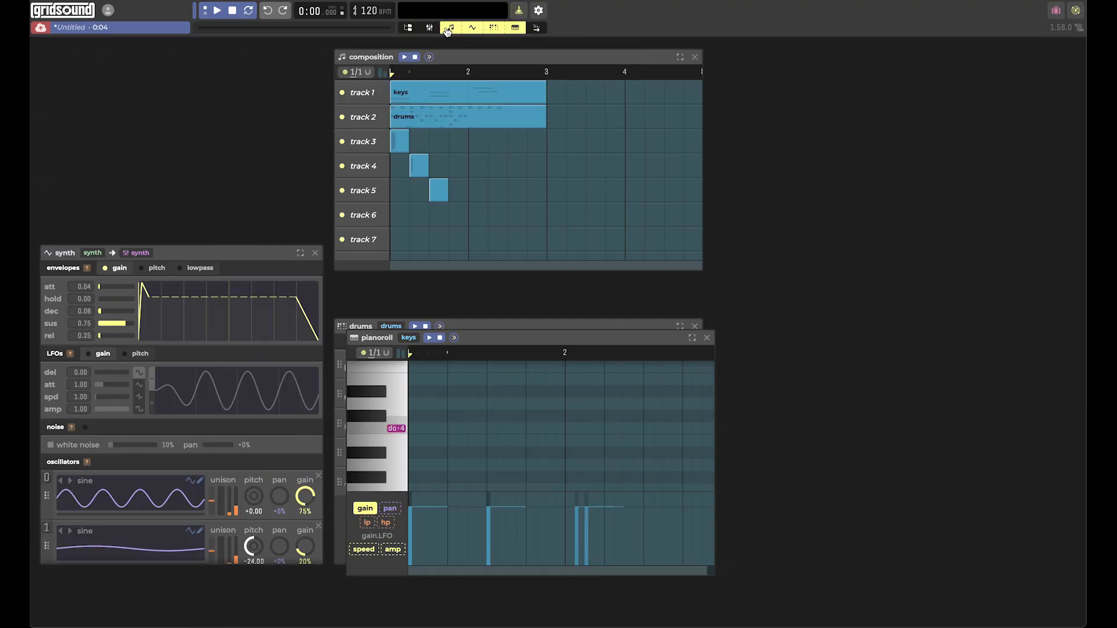
left_click(450, 28)
left_click(472, 27)
left_click(493, 28)
left_click(515, 28)
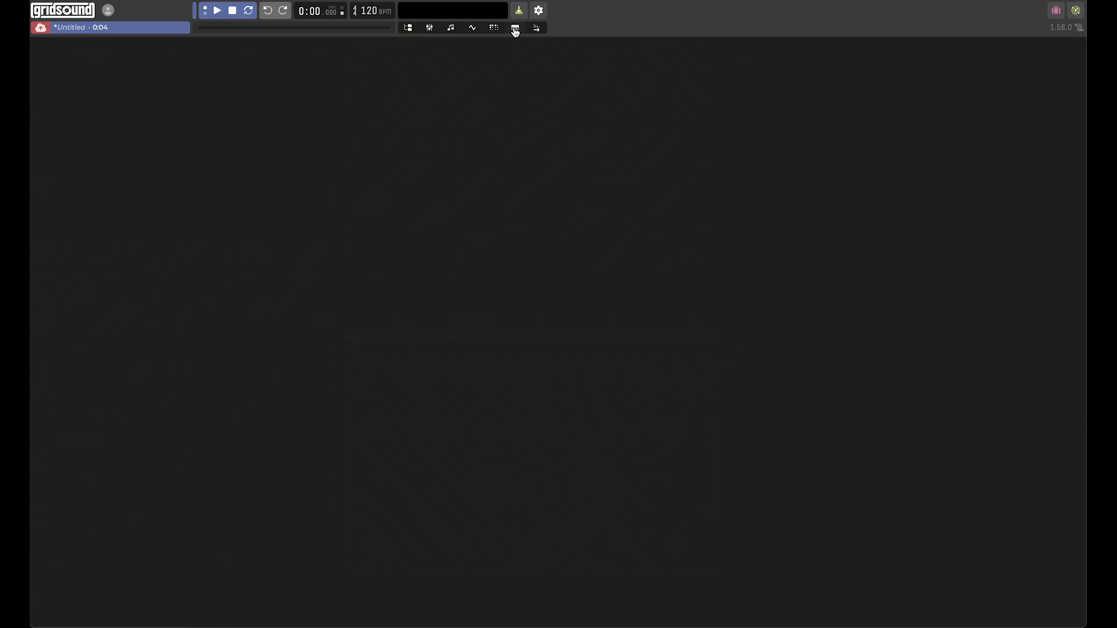
Show the piano roll, drums, synth, composition, mixer and library windows again.
left_click(515, 28)
left_click(493, 27)
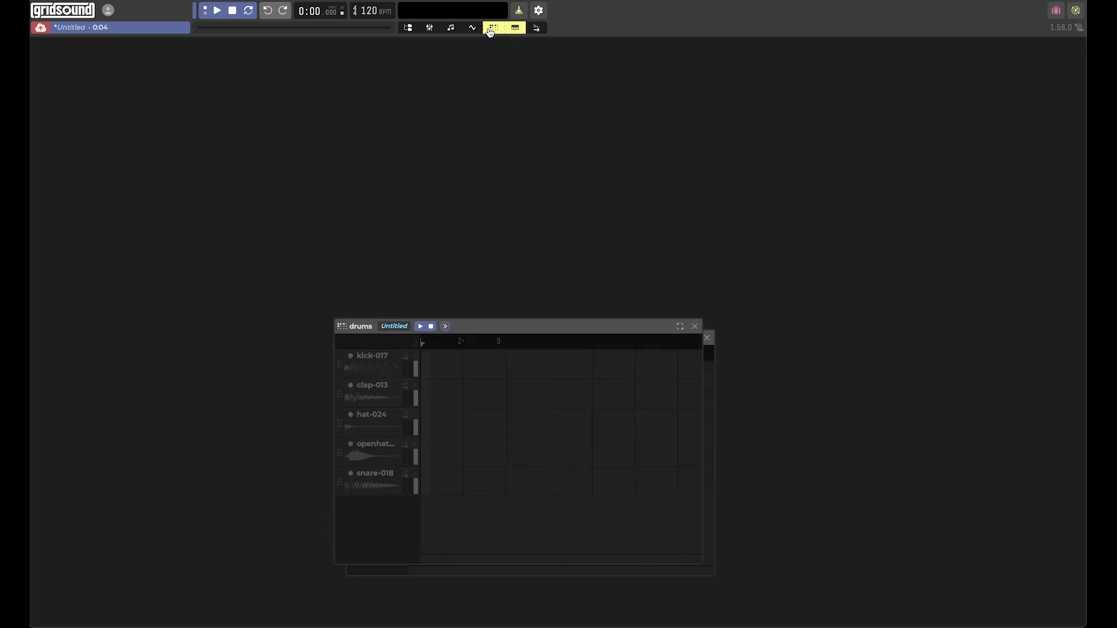
left_click(472, 28)
left_click(451, 28)
left_click(429, 28)
left_click(408, 28)
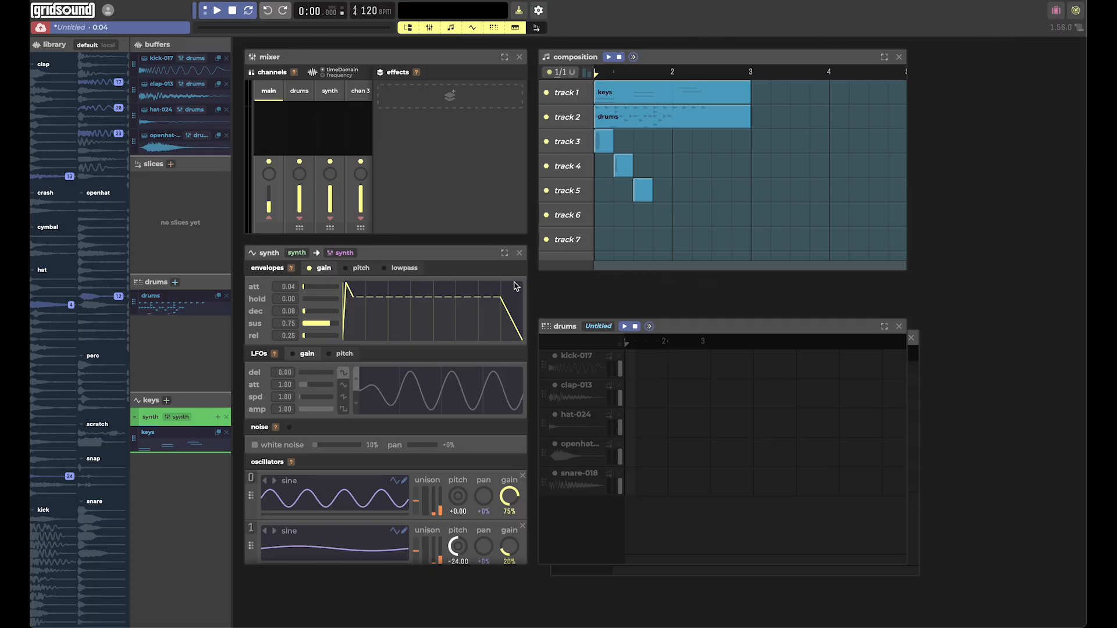
Move the drums window up over the composition area and play the composition.
left_click_drag(787, 330, 885, 123)
left_click(607, 56)
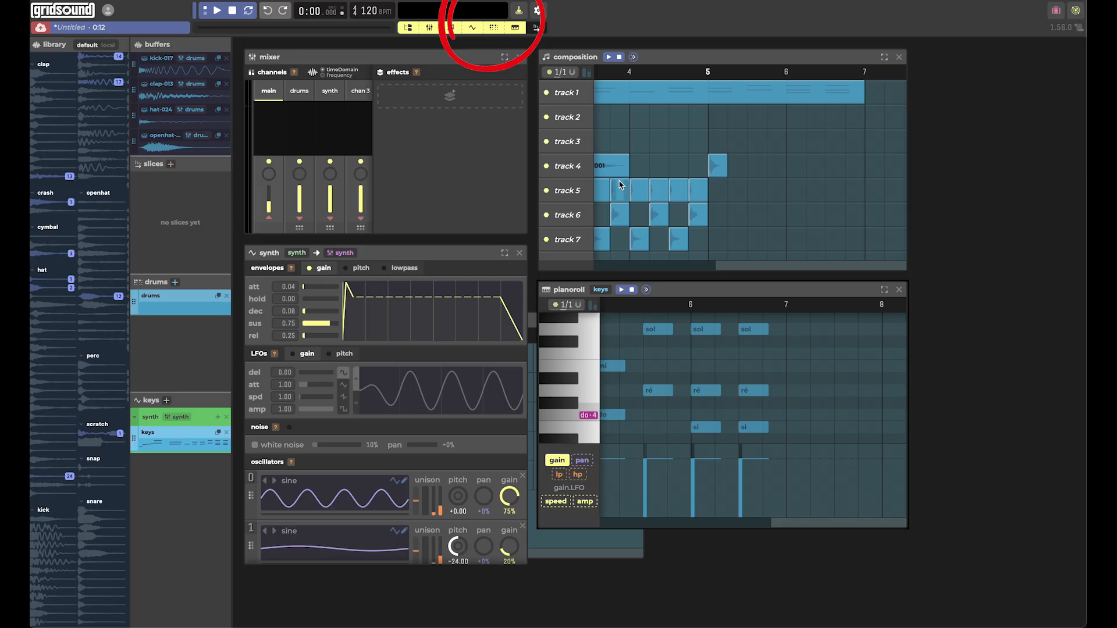
Render the composition for export, download it as an OPUS/OGG file with downloads allowed for the site, and close the export dialog.
scroll(620, 185, "left", 5)
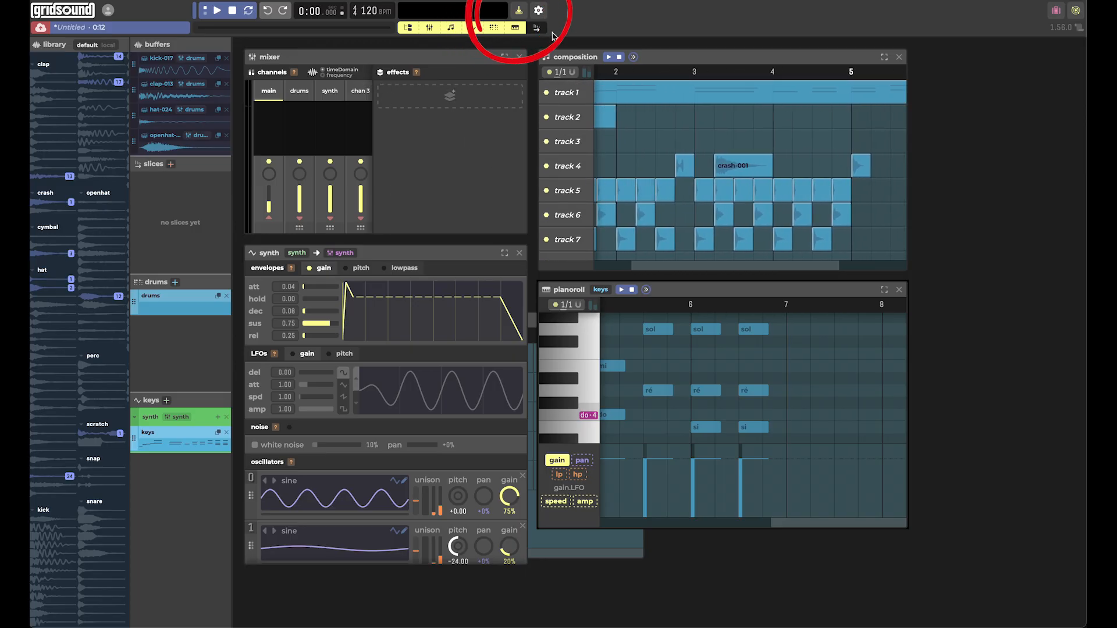
left_click(518, 12)
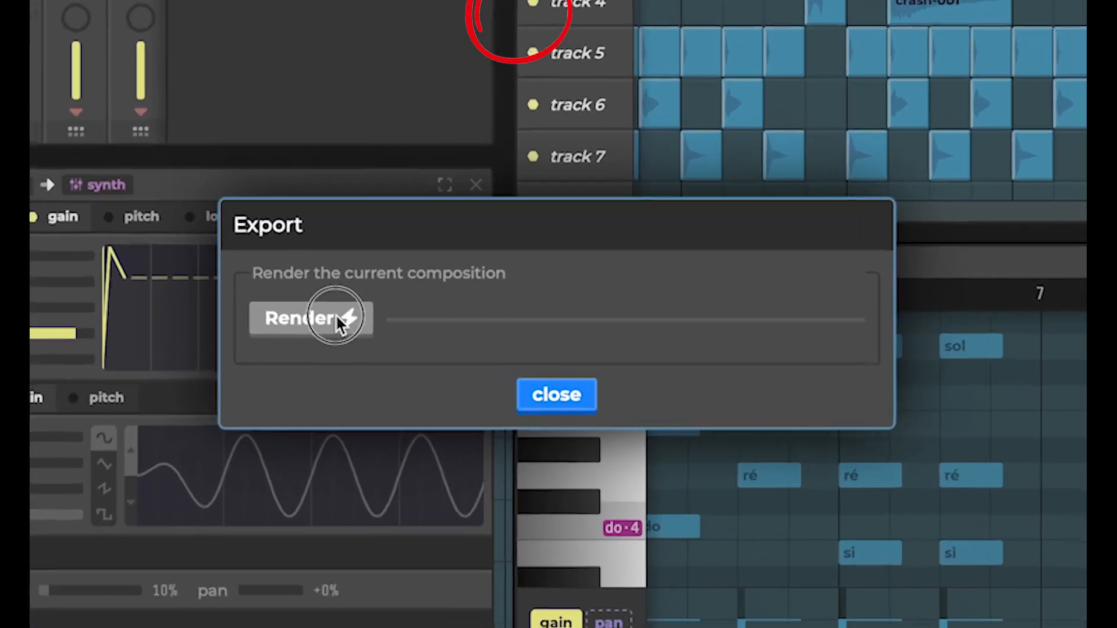
left_click(442, 316)
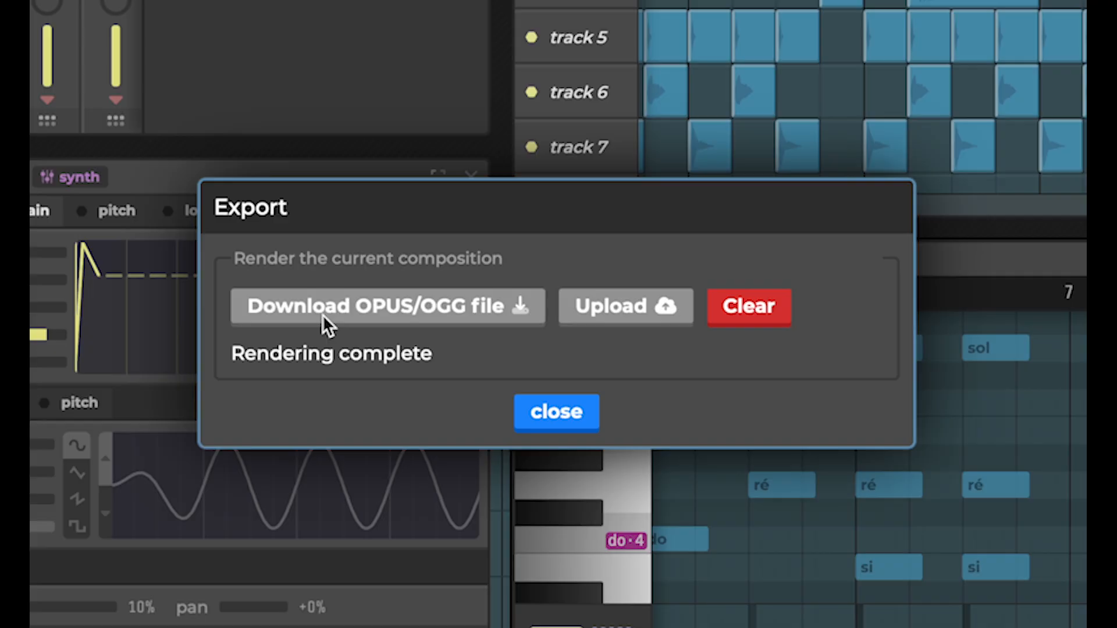
left_click(323, 316)
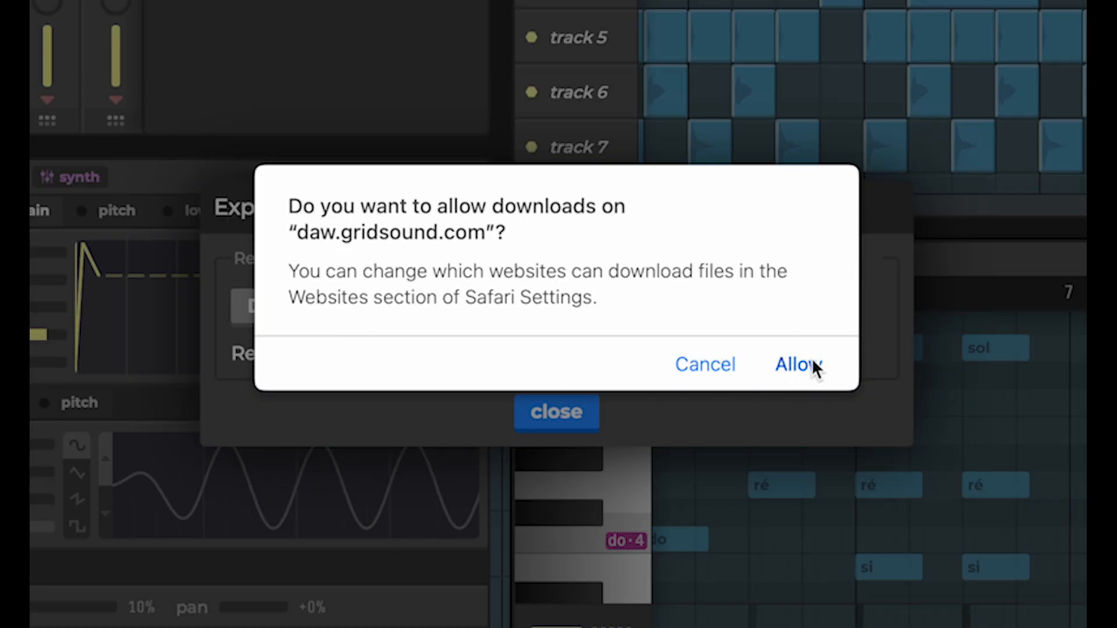
left_click(811, 362)
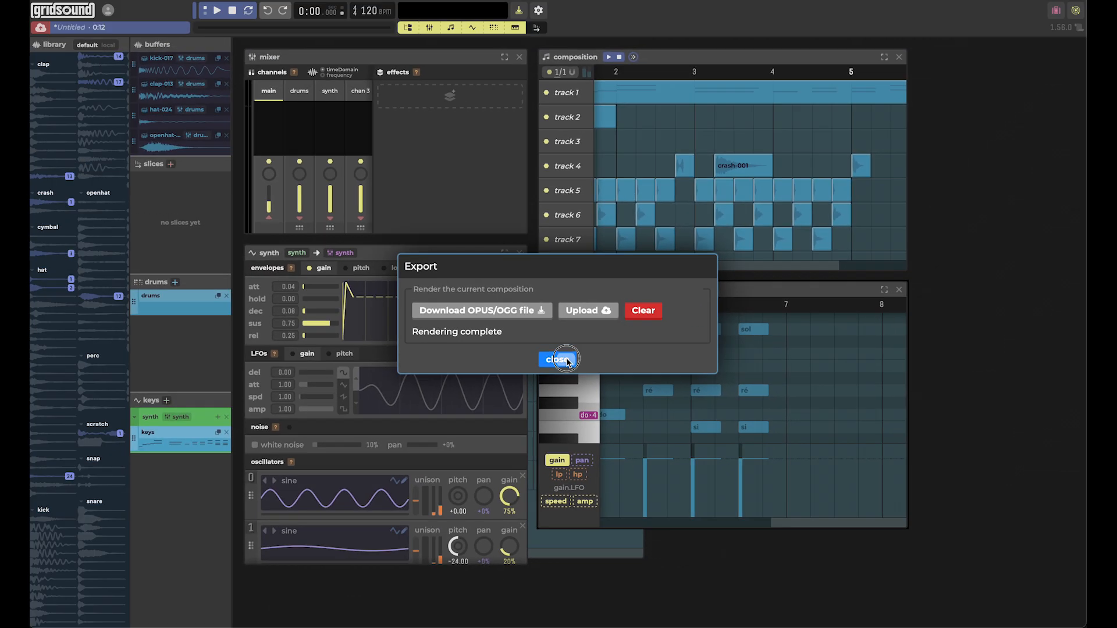
left_click(557, 411)
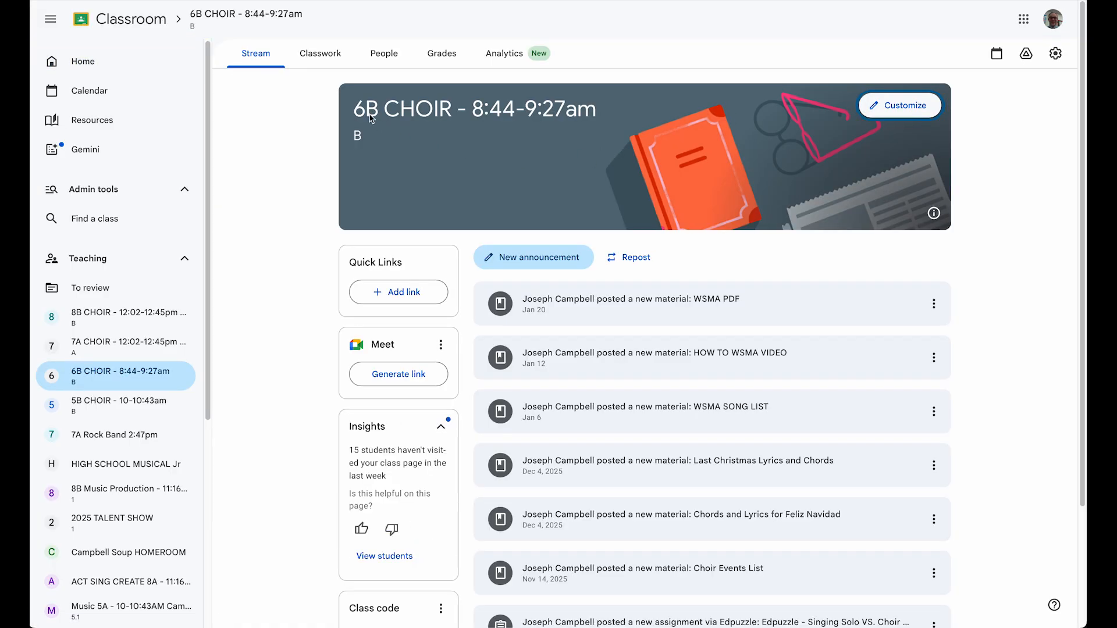
In Google Classroom, browse the 6B CHOIR classwork and view the instructions of the Edpuzzle singing assignment.
left_click(320, 54)
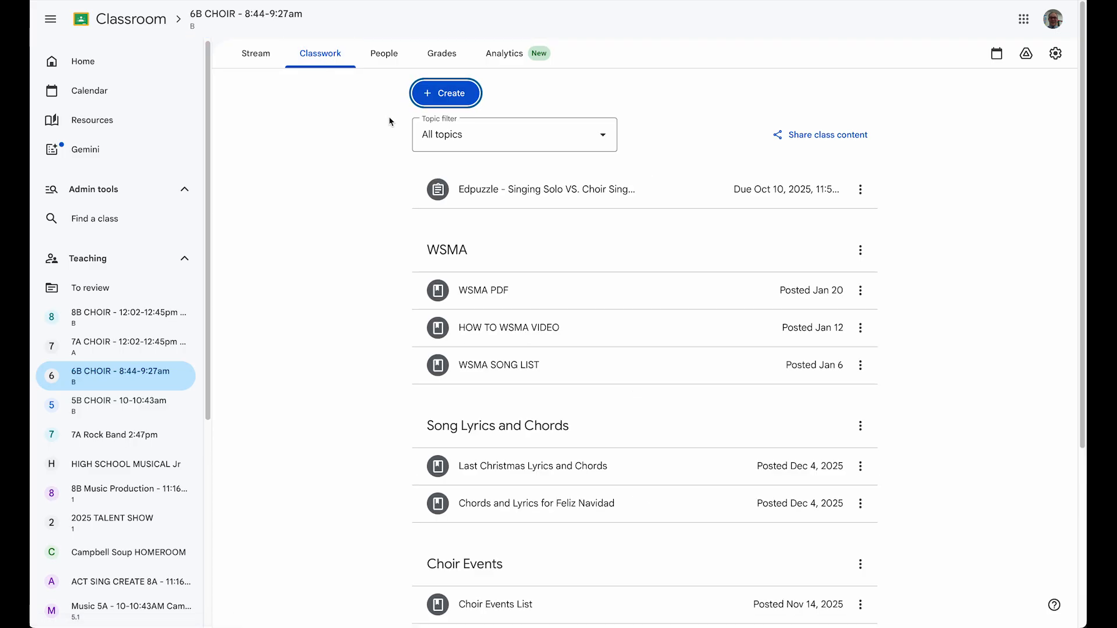
scroll(347, 289, "down", 1)
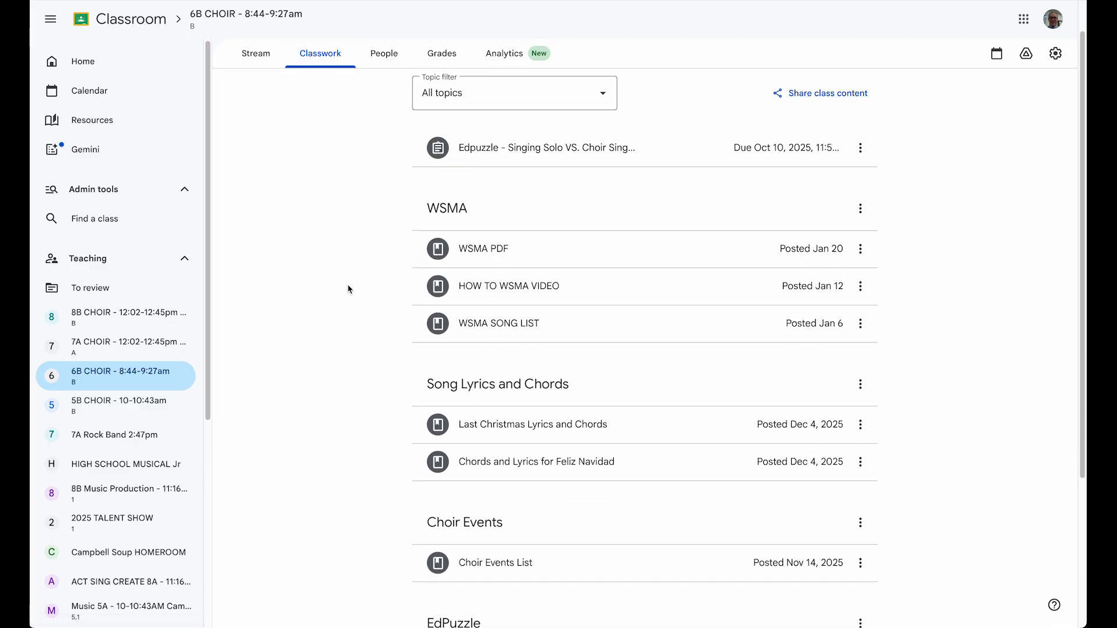
scroll(347, 289, "up", 1)
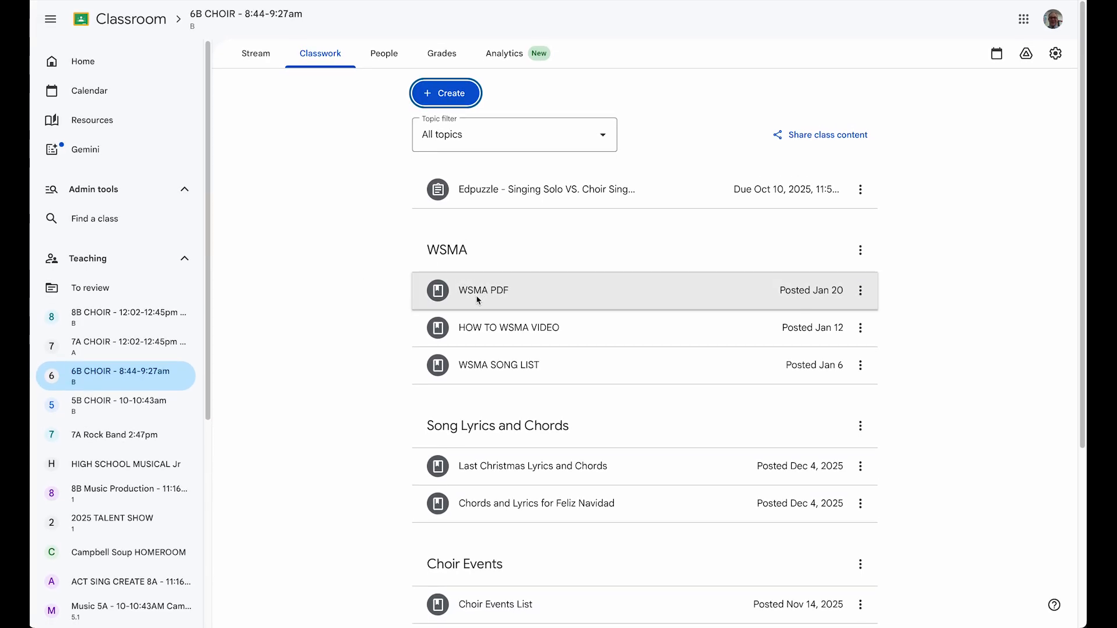
left_click(478, 191)
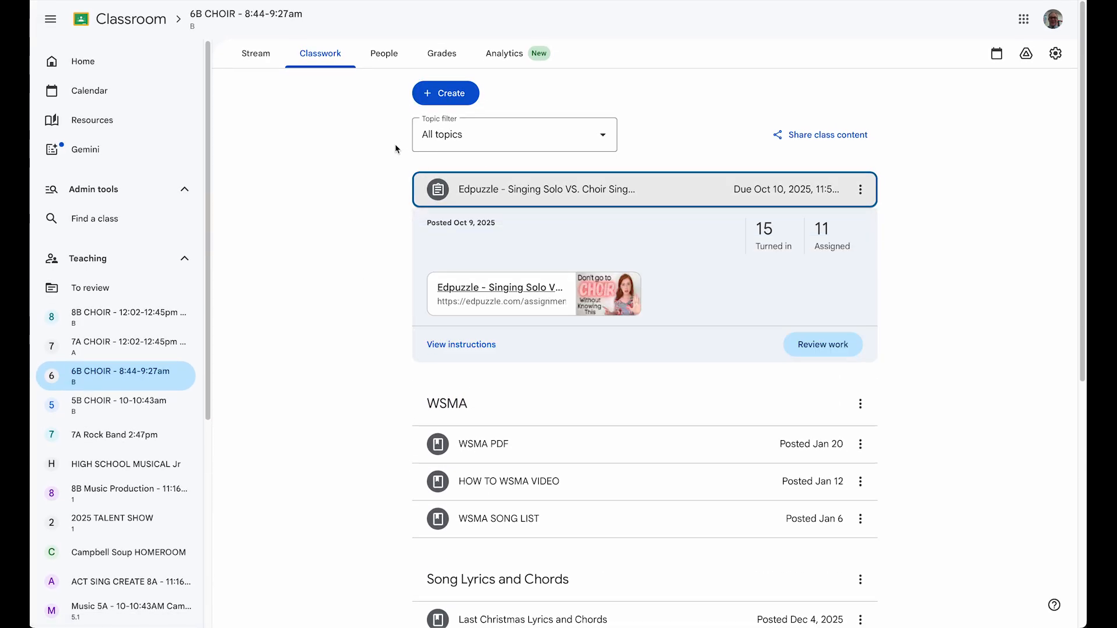
left_click(486, 346)
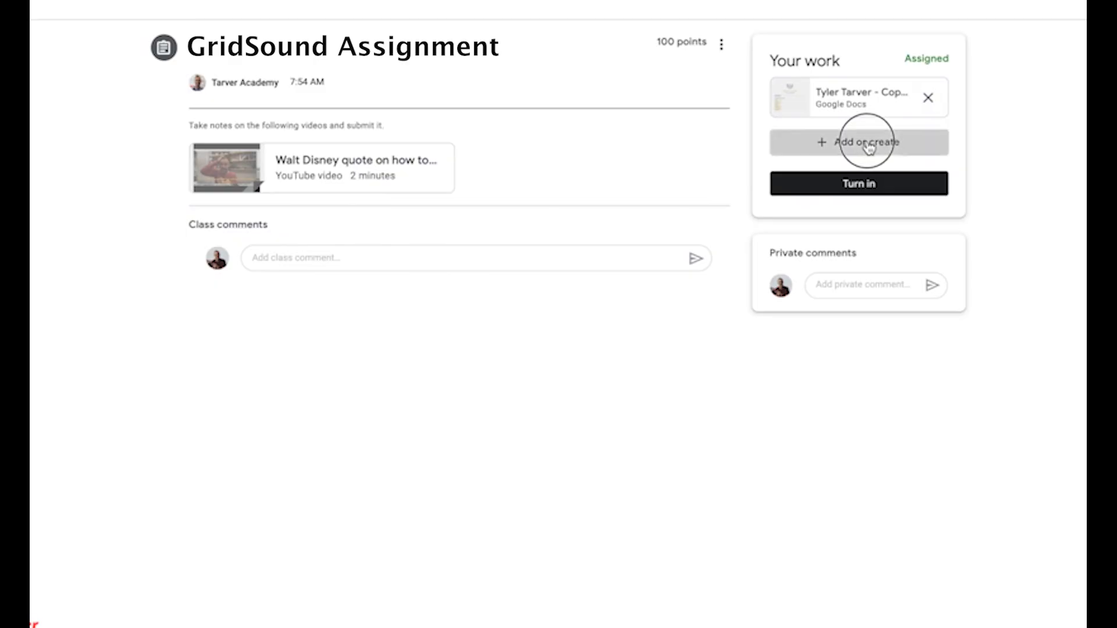
Start attaching a file to the student work of the GridSound Assignment.
left_click(869, 145)
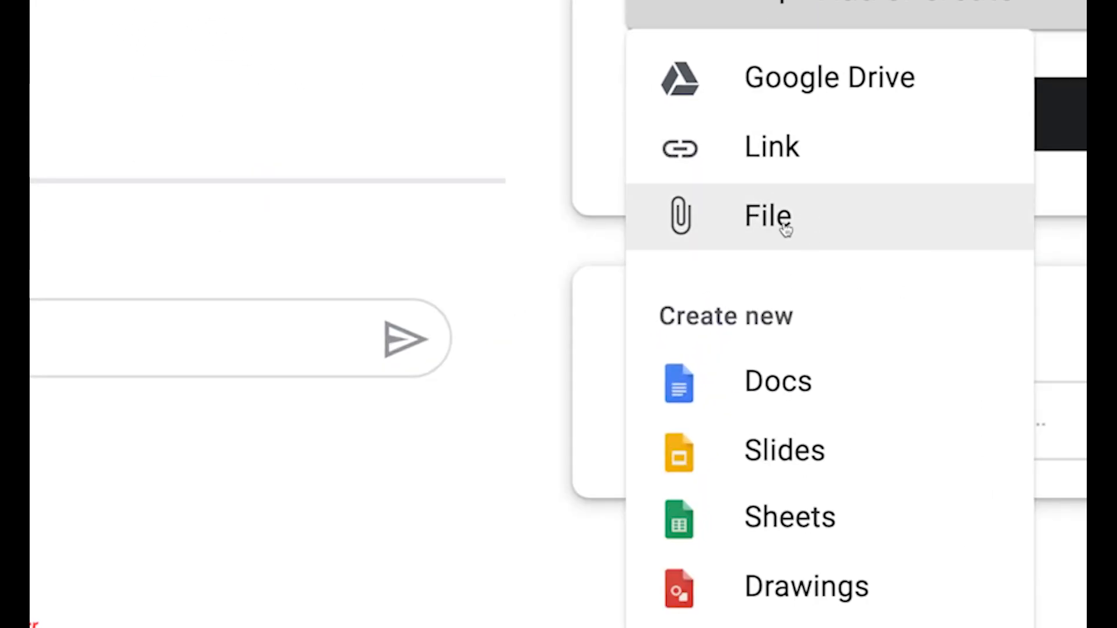
left_click(787, 227)
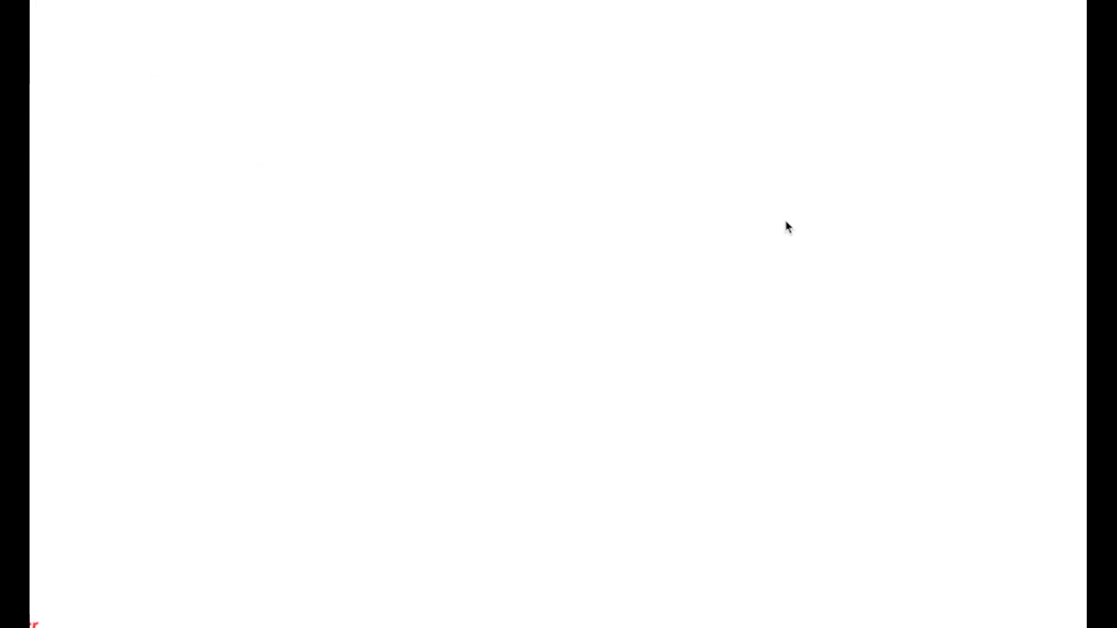